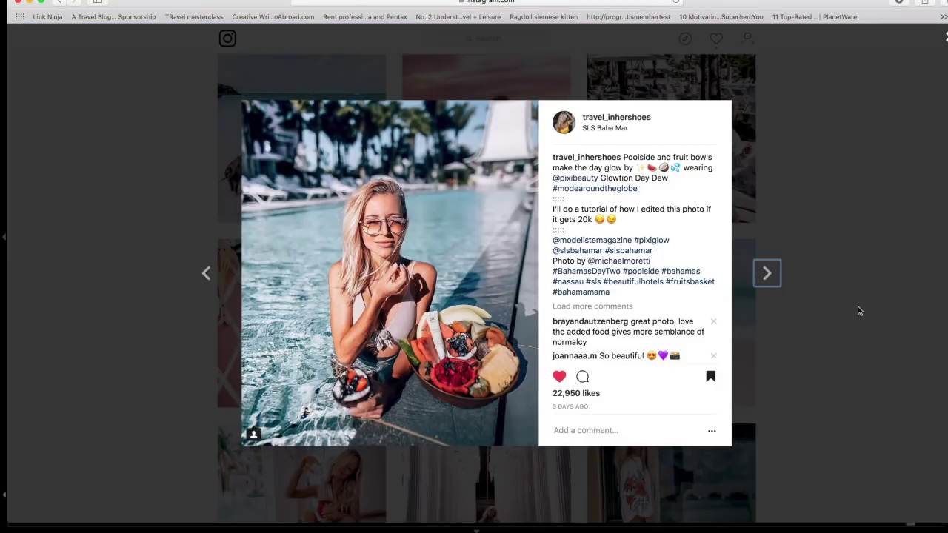
Step: Close the enlarged poolside post and look through the photo grid of the Instagram profile
click(846, 168)
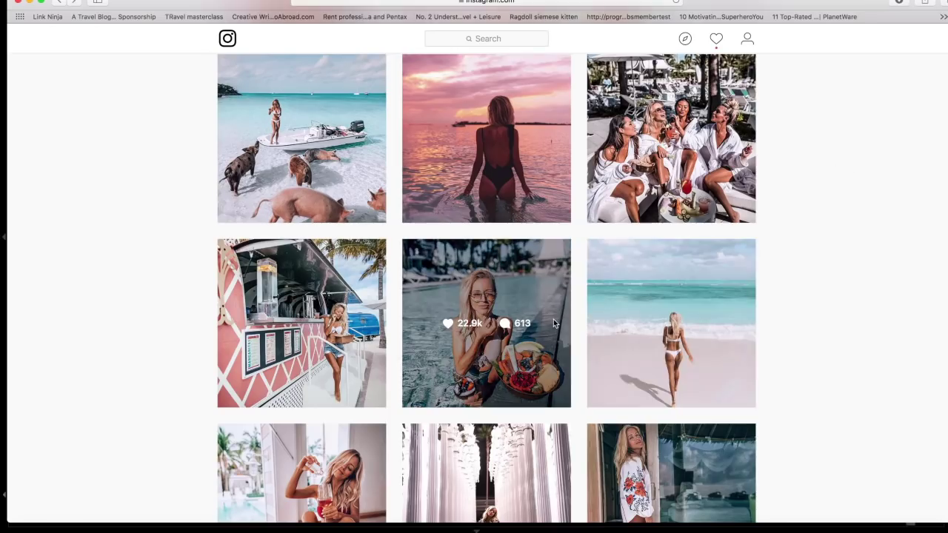
scroll(553, 323, up, 3)
scroll(553, 319, up, 4)
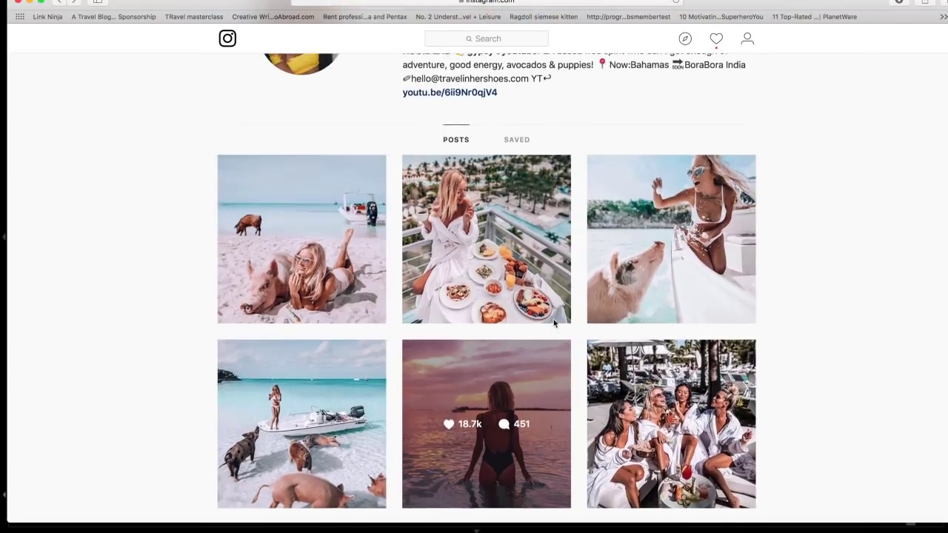
scroll(674, 257, down, 6)
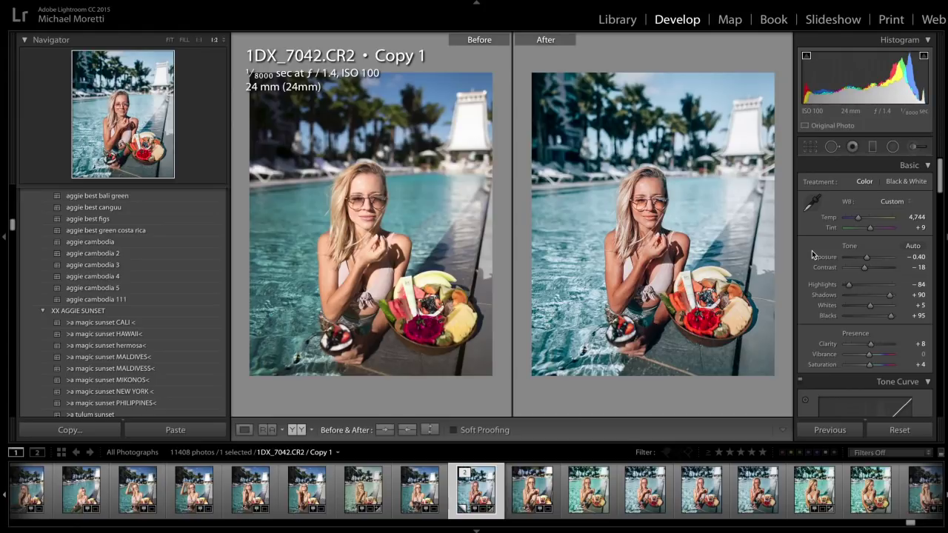
Step: Switch to Lightroom's unedited original of 1DX_7042.CR2 and show it alone in Loupe view
click(544, 486)
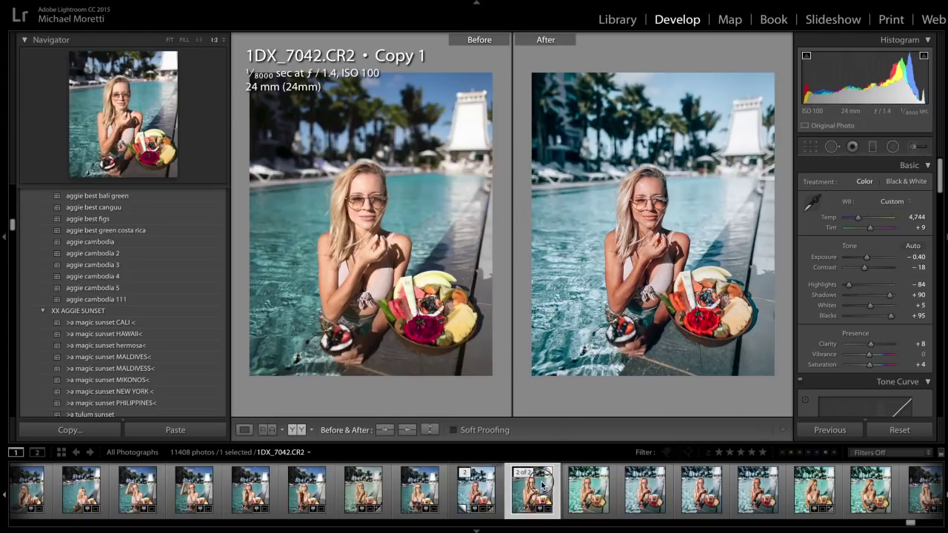
click(245, 429)
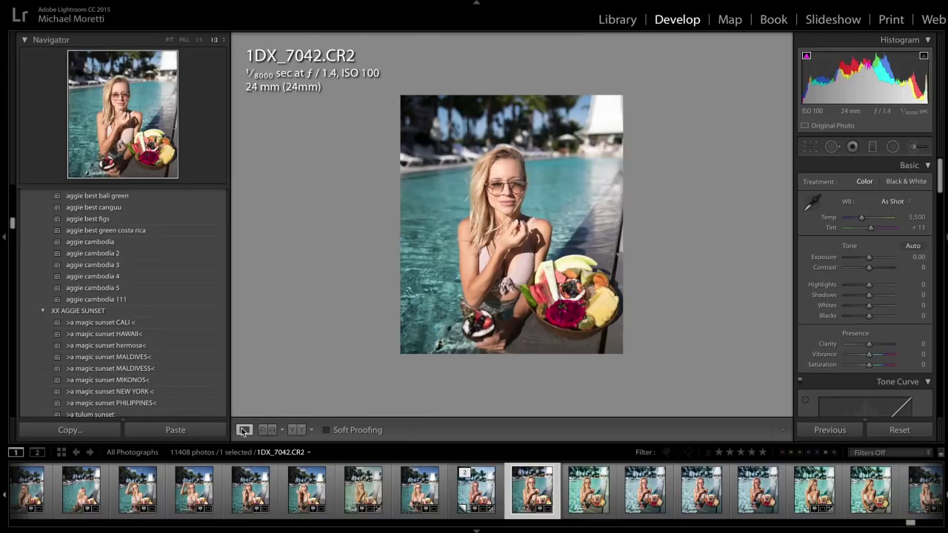
click(340, 297)
click(340, 294)
Step: Try the ">a happy blues OIA<" preset on the photo and reset all its develop settings
scroll(177, 257, up, 5)
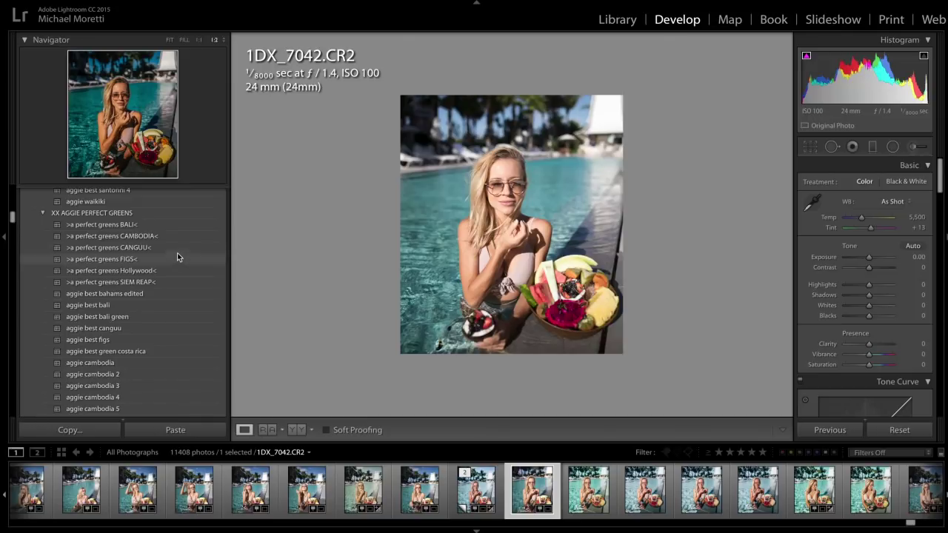
scroll(177, 229, up, 3)
scroll(177, 229, up, 2)
scroll(177, 229, up, 3)
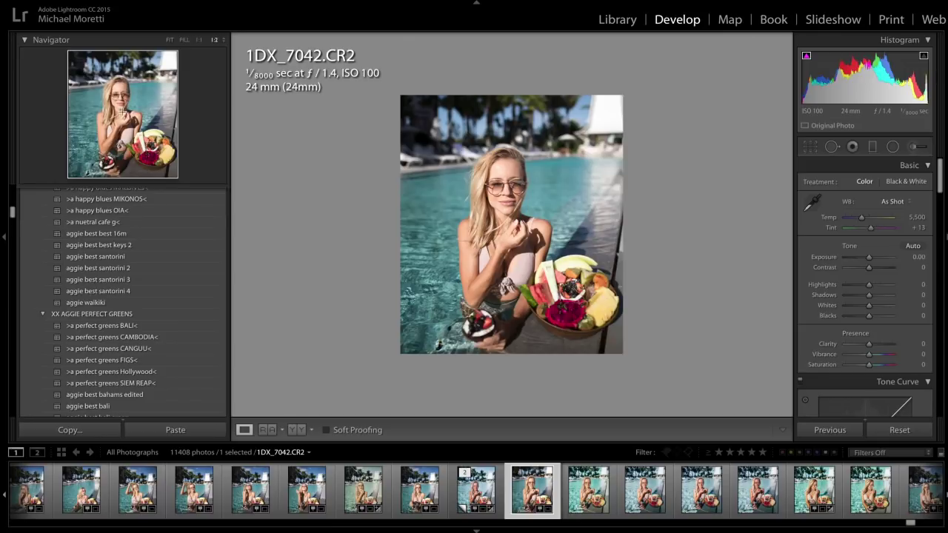
click(116, 212)
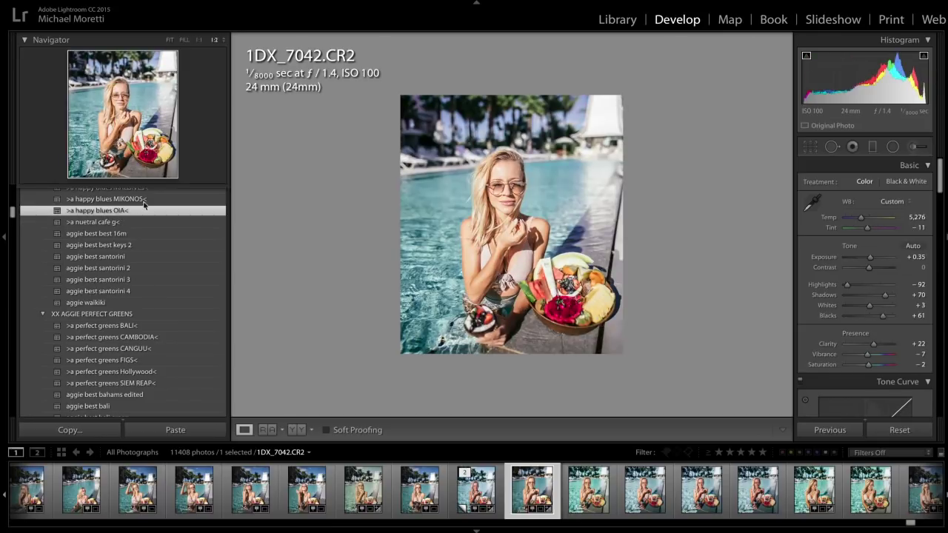
click(898, 428)
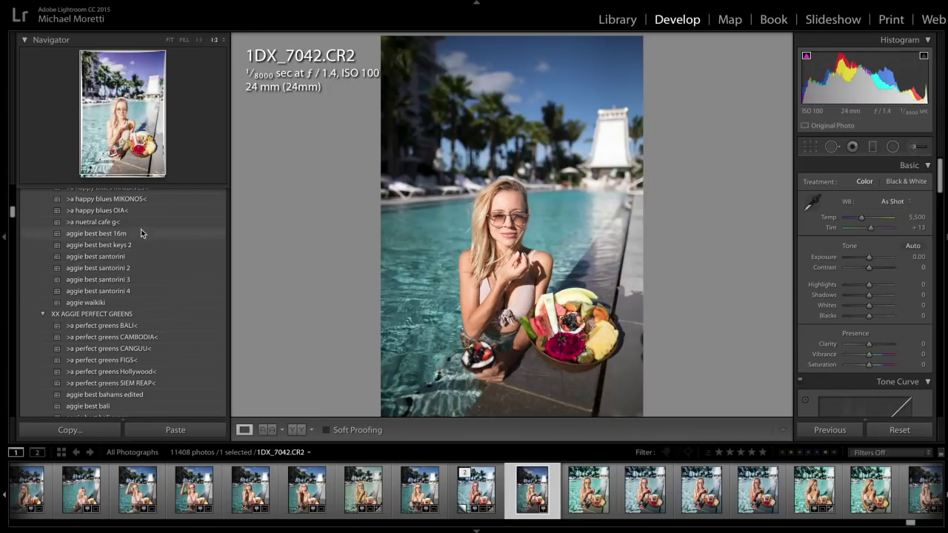
Step: Try the ">a happy blues FLORIDA<" preset on the pool photo and reset it
scroll(141, 230, up, 3)
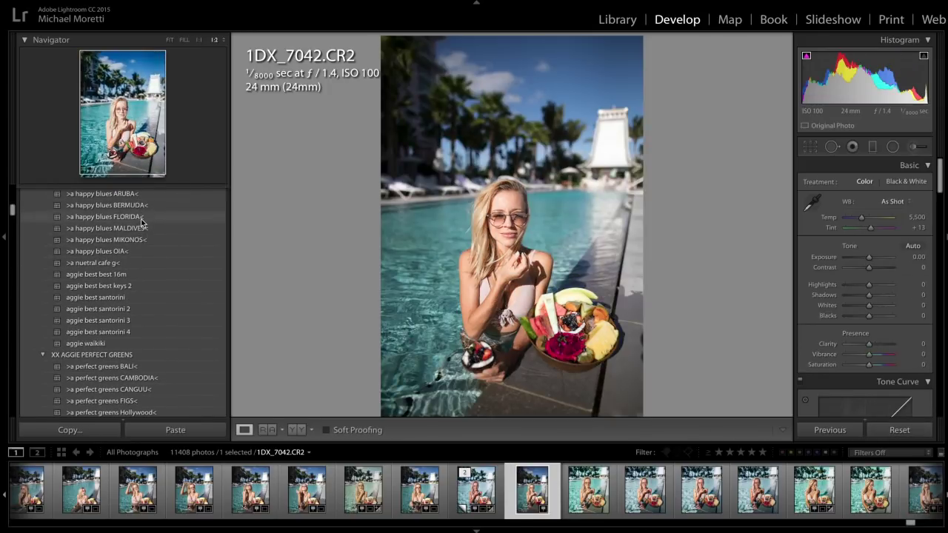
click(136, 220)
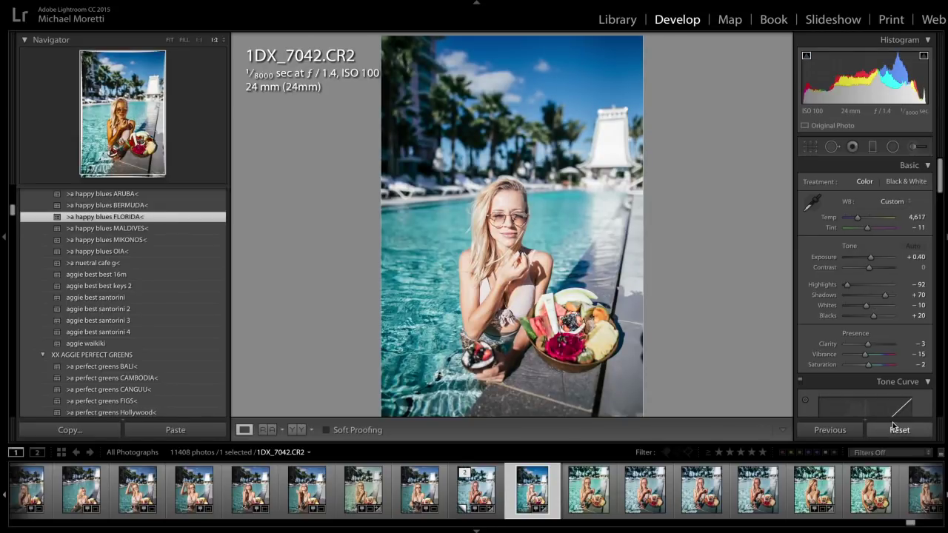
click(898, 430)
key(z)
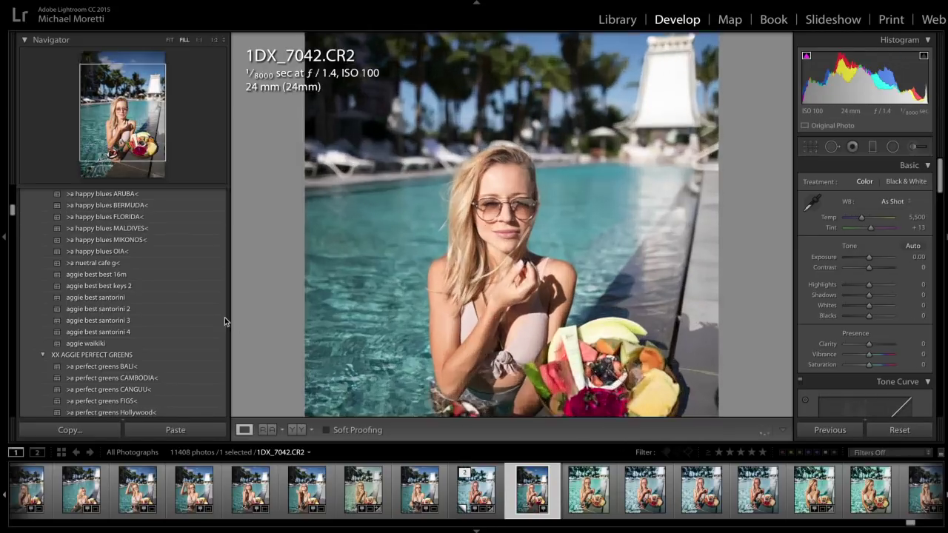
key(z)
Step: Try the "aggie best turkey" preset on the pool photo and reset it
scroll(128, 222, up, 2)
scroll(128, 226, up, 4)
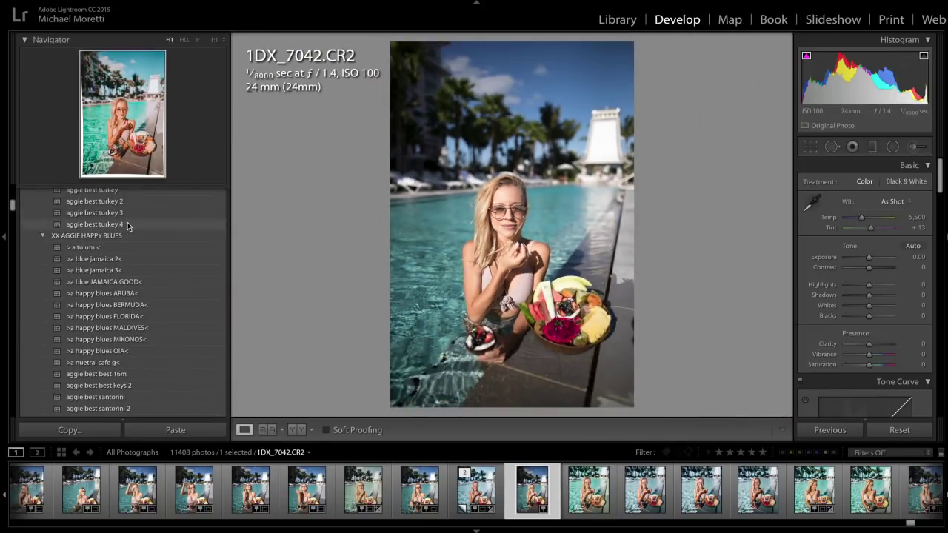
scroll(128, 226, up, 1)
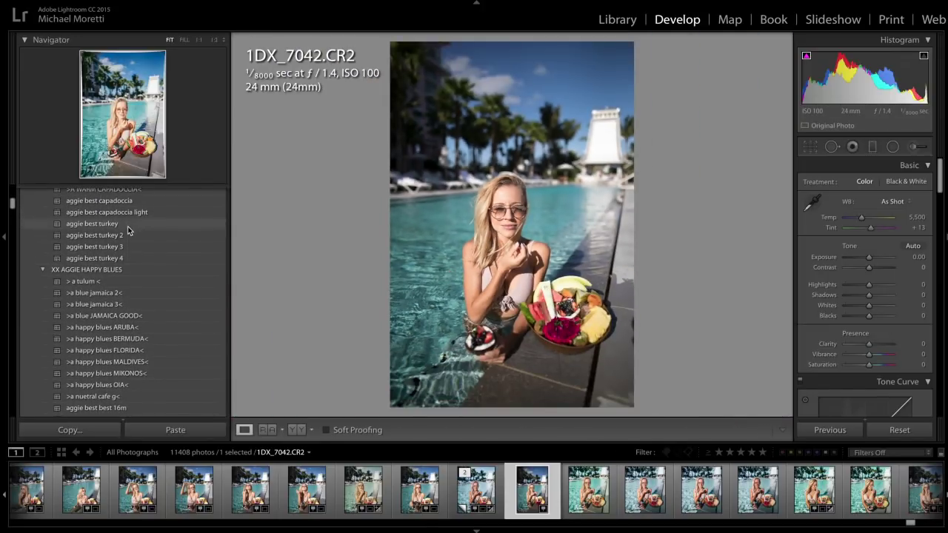
click(127, 224)
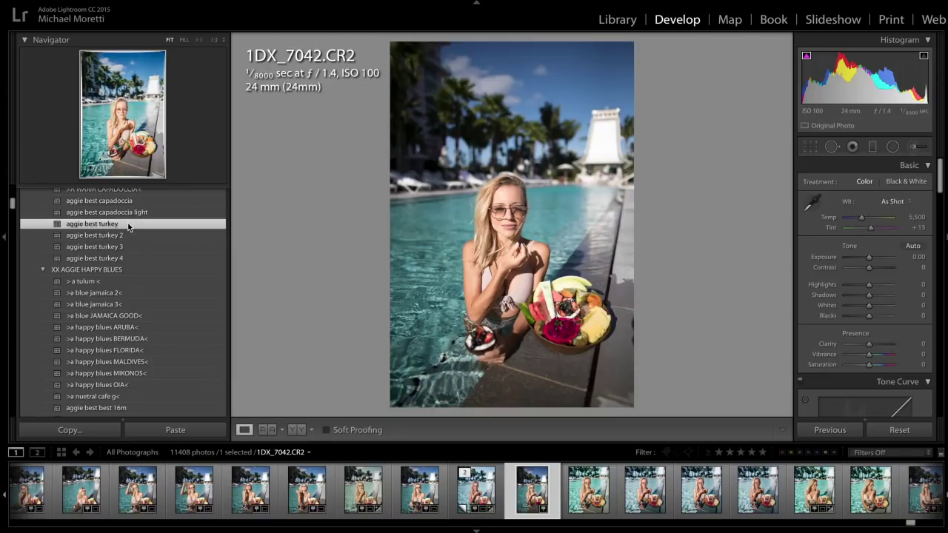
click(898, 430)
Step: Apply the ">a magic sunset CALI <" preset to the photo and raise its exposure to -0.40
scroll(165, 311, down, 6)
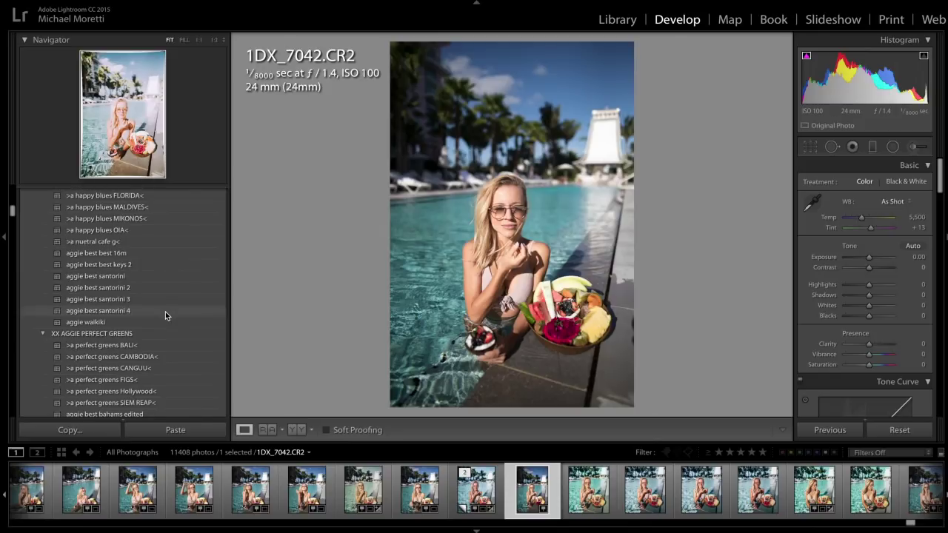
scroll(165, 312, down, 10)
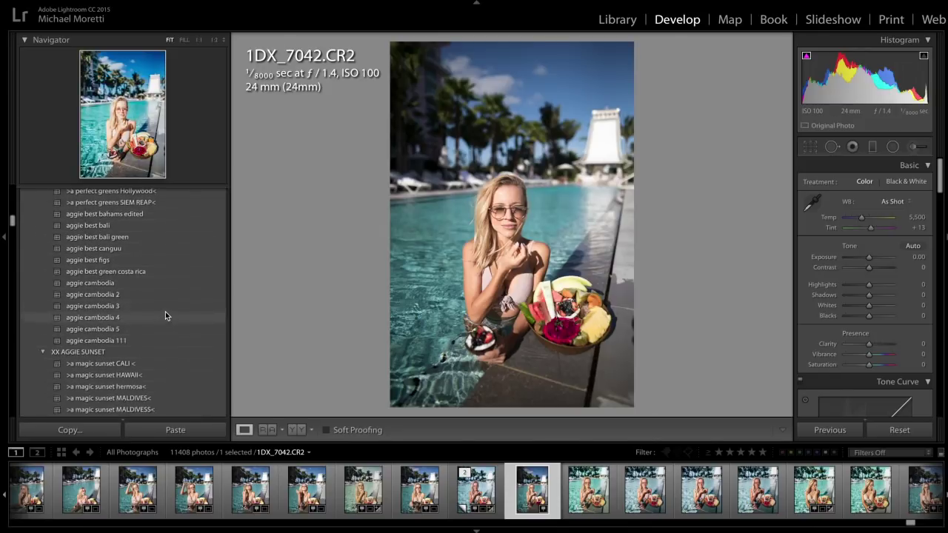
click(162, 291)
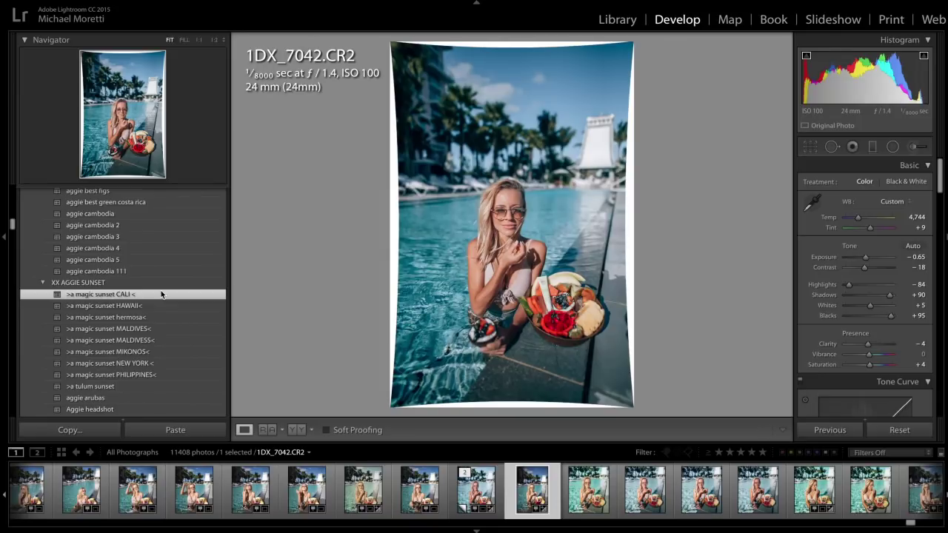
drag(865, 257, 868, 260)
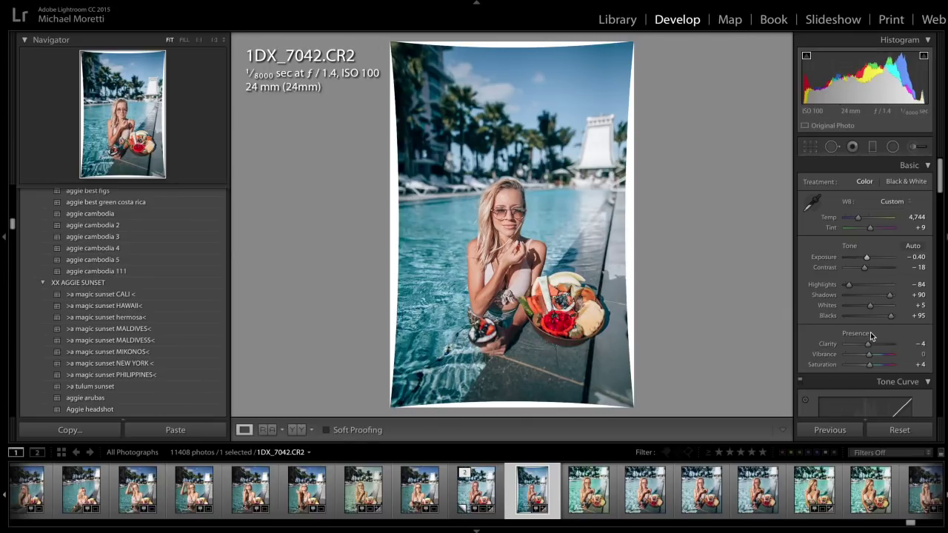
Step: Adjust the manual lens distortion correction back and forth, settling on an amount of +18
scroll(867, 333, down, 10)
scroll(870, 332, down, 10)
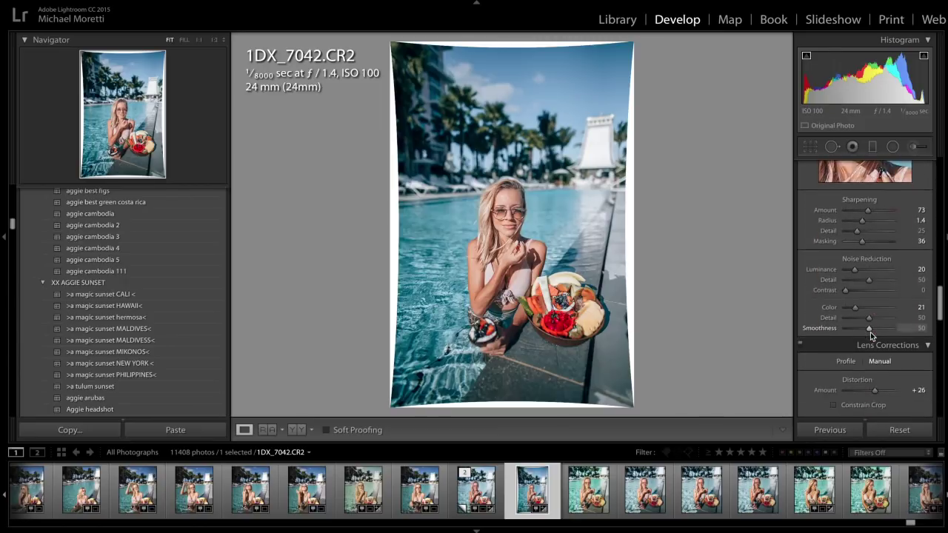
scroll(870, 332, down, 2)
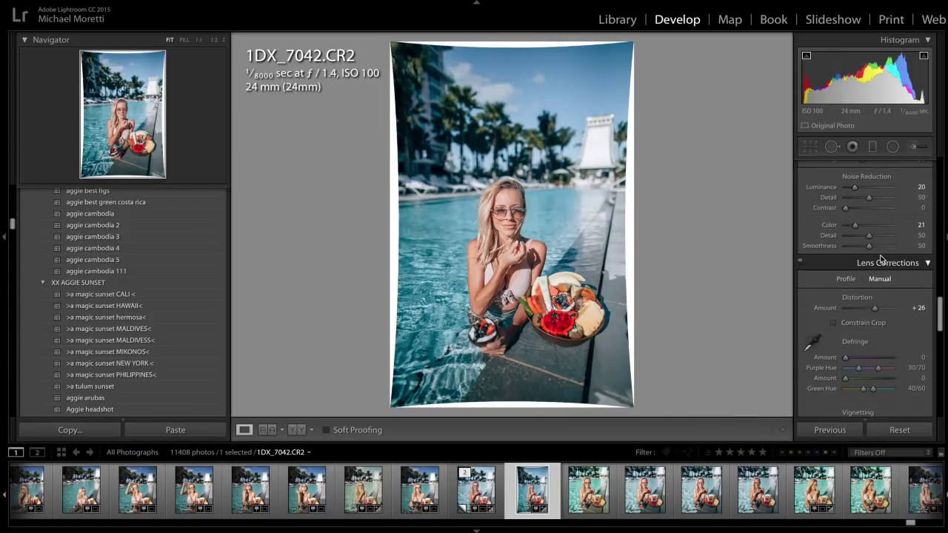
drag(873, 305, 868, 313)
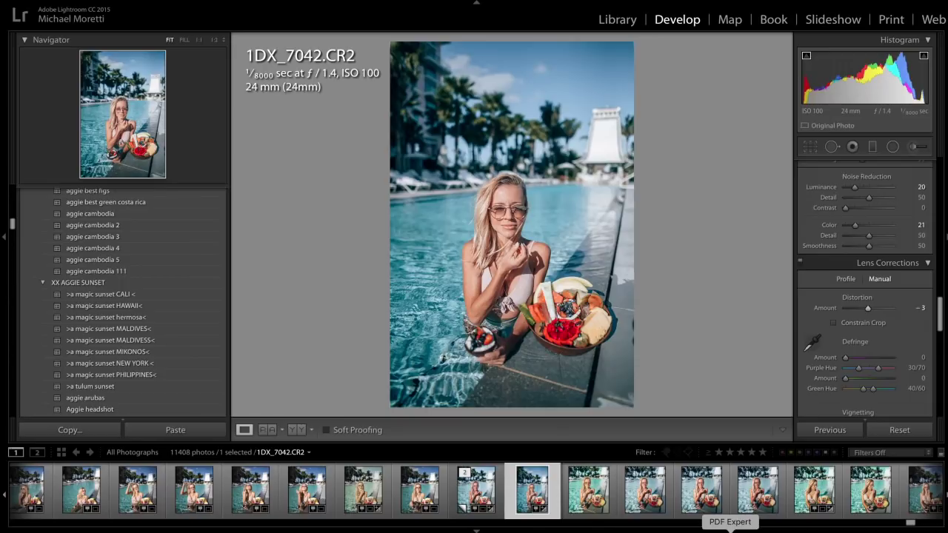
drag(874, 311, 900, 314)
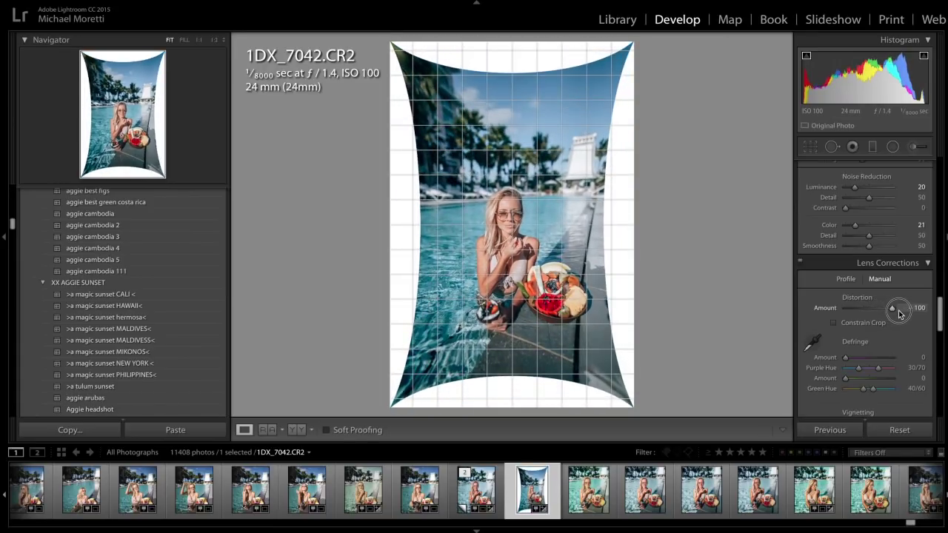
drag(899, 314, 876, 317)
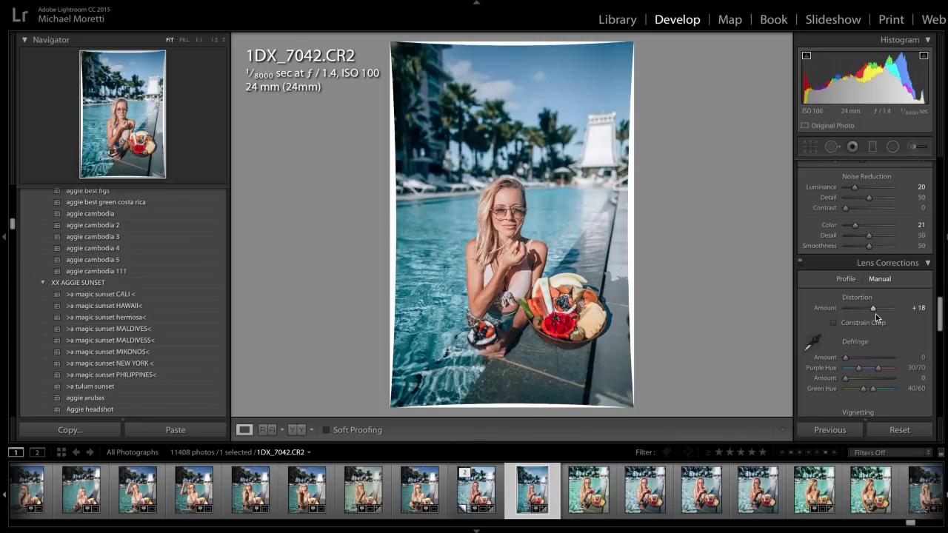
click(875, 314)
Step: Start cropping the photo with the 4 x 5 / 8 x 10 aspect ratio
scroll(864, 268, up, 10)
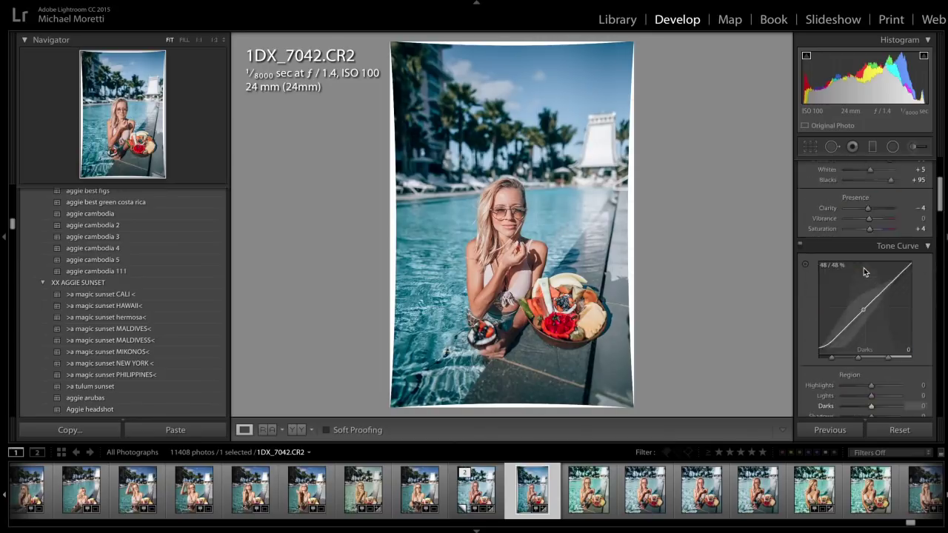
click(810, 150)
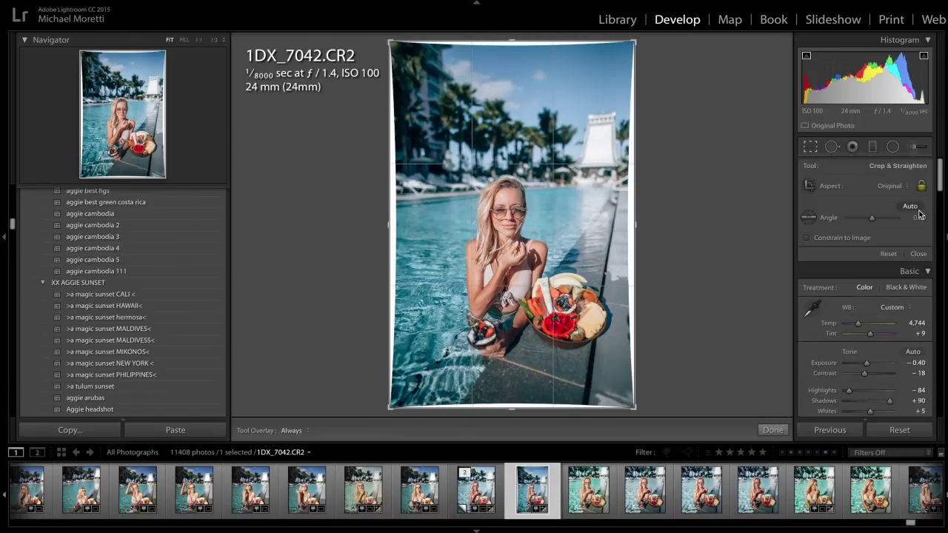
click(899, 186)
click(851, 217)
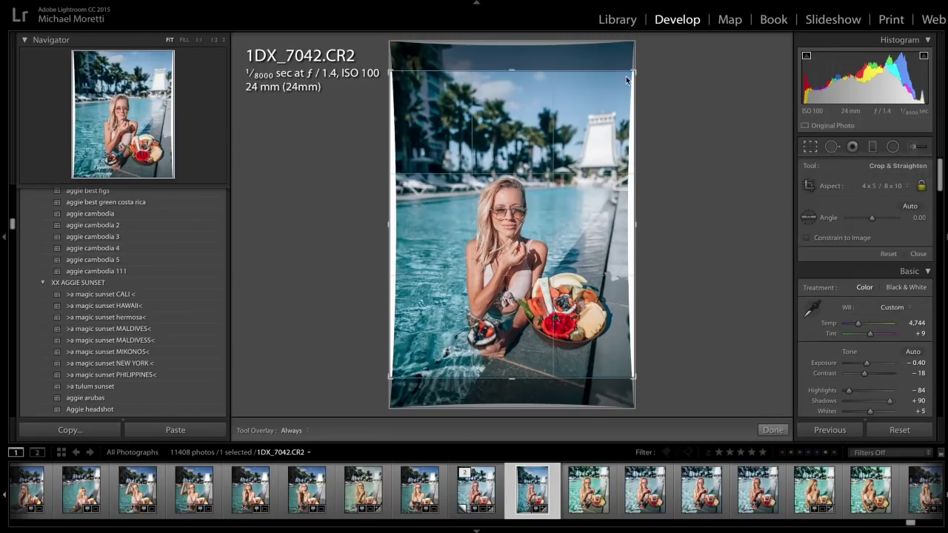
Step: Shrink the crop frame slightly from its upper-right corner and reposition the photo inside it around the woman and fruit bowl
drag(632, 72, 624, 84)
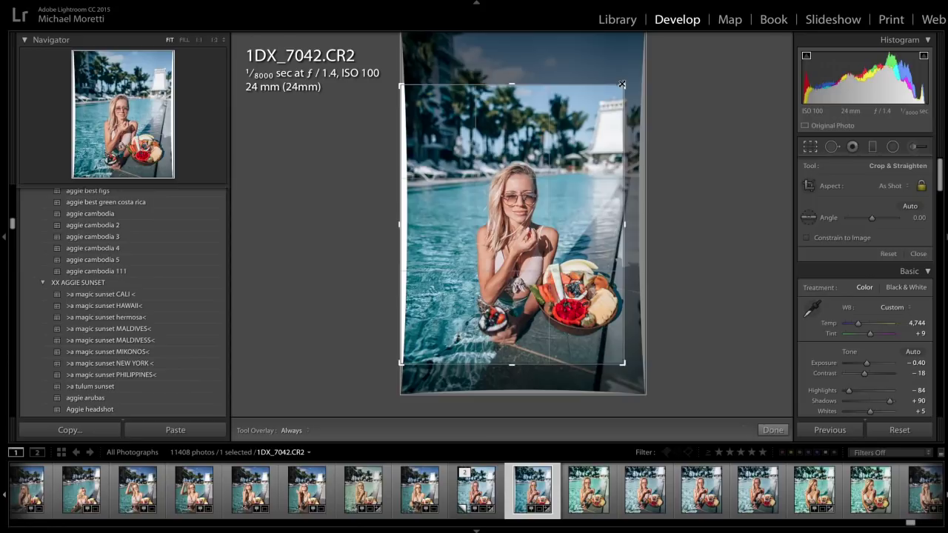
drag(579, 140, 573, 143)
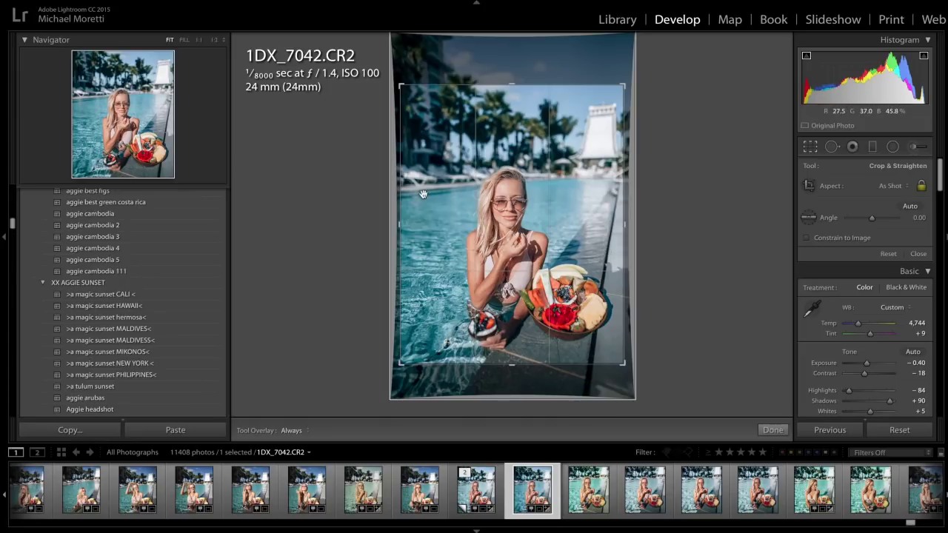
click(524, 232)
drag(524, 232, 527, 239)
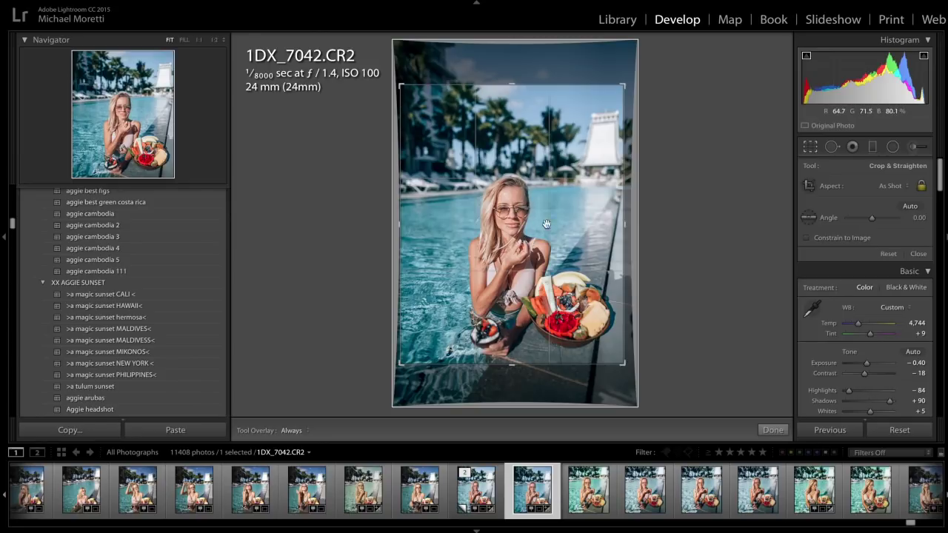
drag(525, 225, 510, 220)
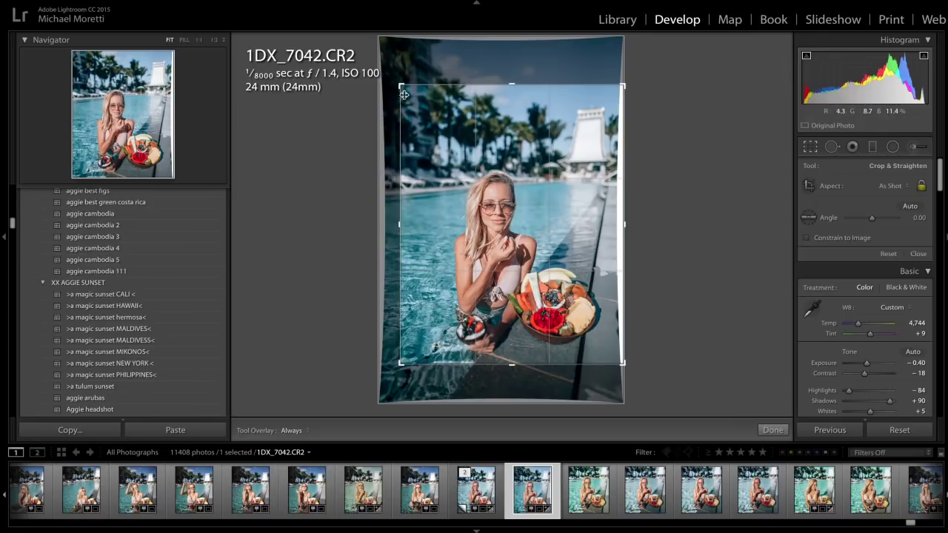
Step: Tighten the crop from its upper-left corner, shift the photo around inside the frame to test the composition, and apply the crop
drag(400, 85, 421, 111)
drag(515, 125, 515, 133)
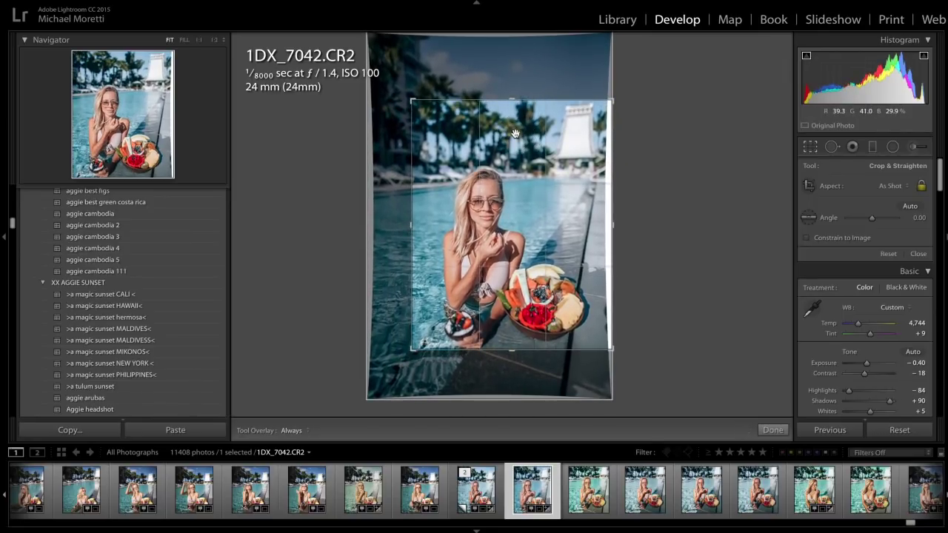
drag(516, 134, 525, 231)
drag(562, 304, 582, 333)
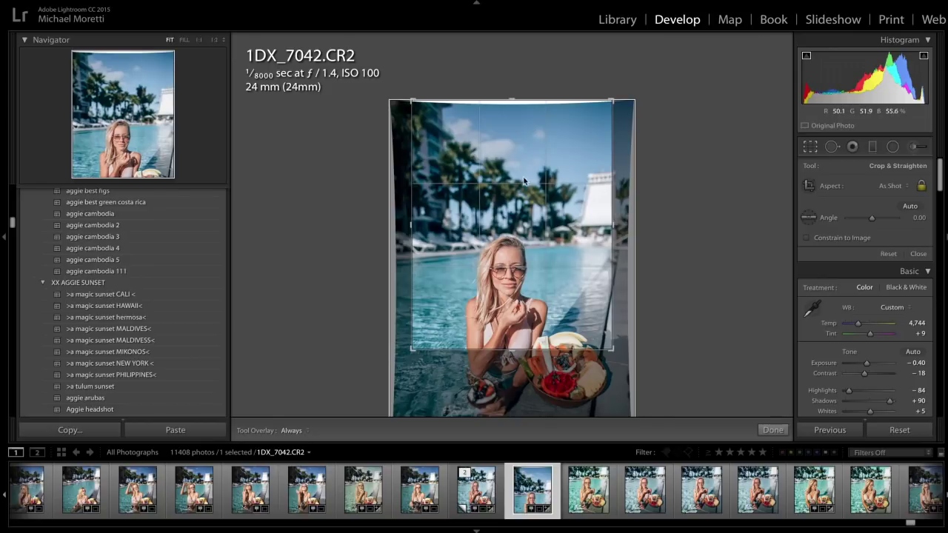
drag(576, 230, 572, 171)
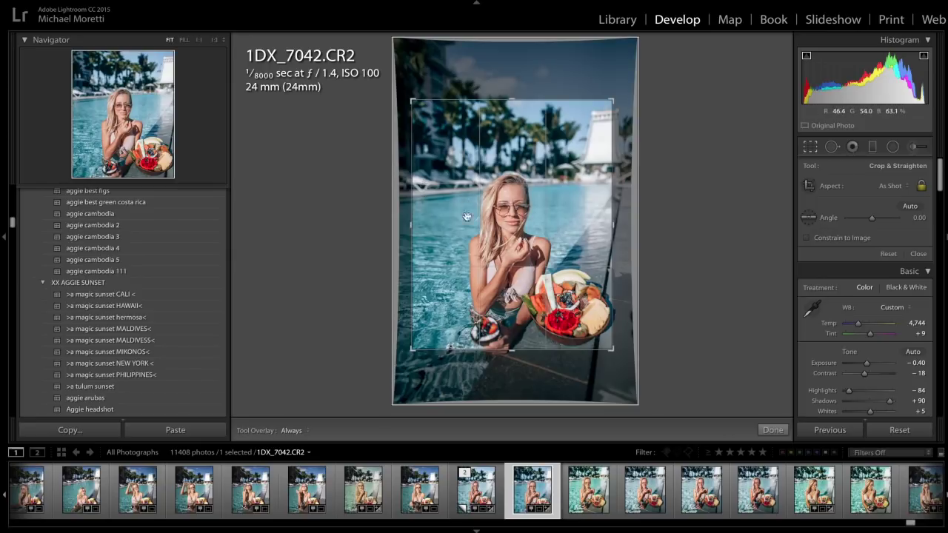
drag(548, 252, 506, 246)
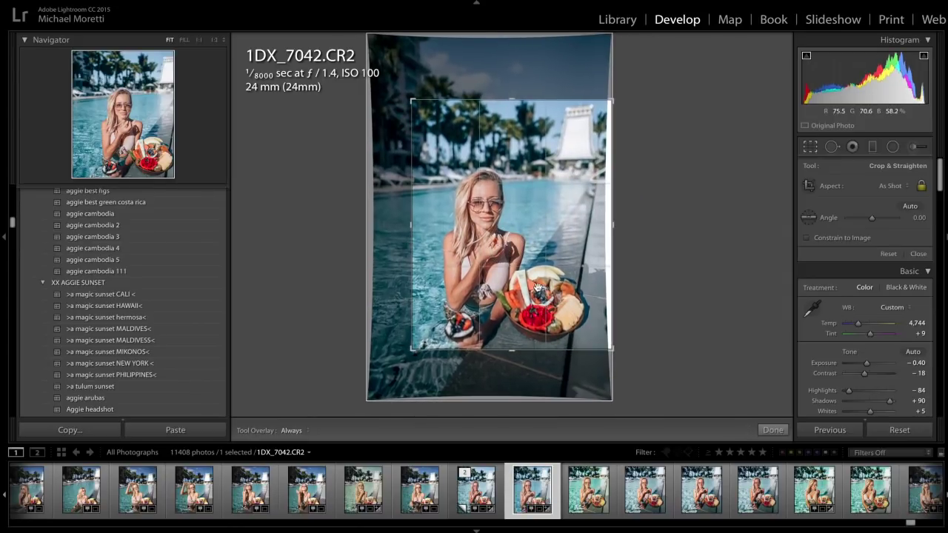
key(Return)
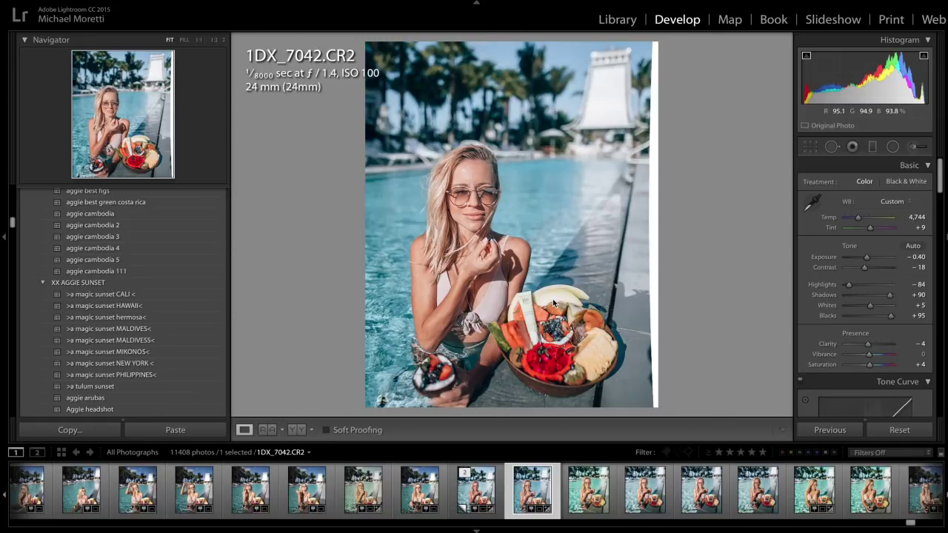
Step: Reopen the crop, enlarge the frame slightly, and recentre the woman and fruit bowl so the blank right edge is excluded
click(813, 150)
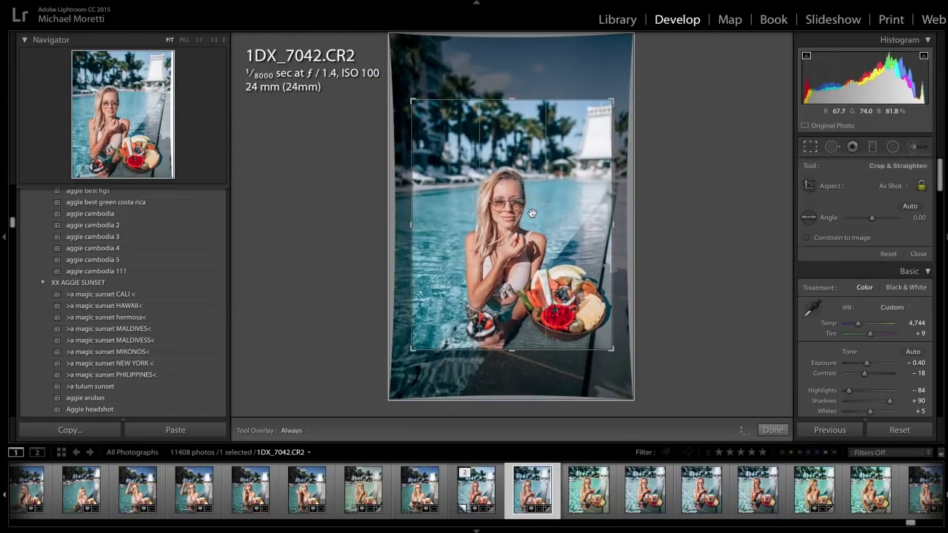
drag(617, 339, 578, 337)
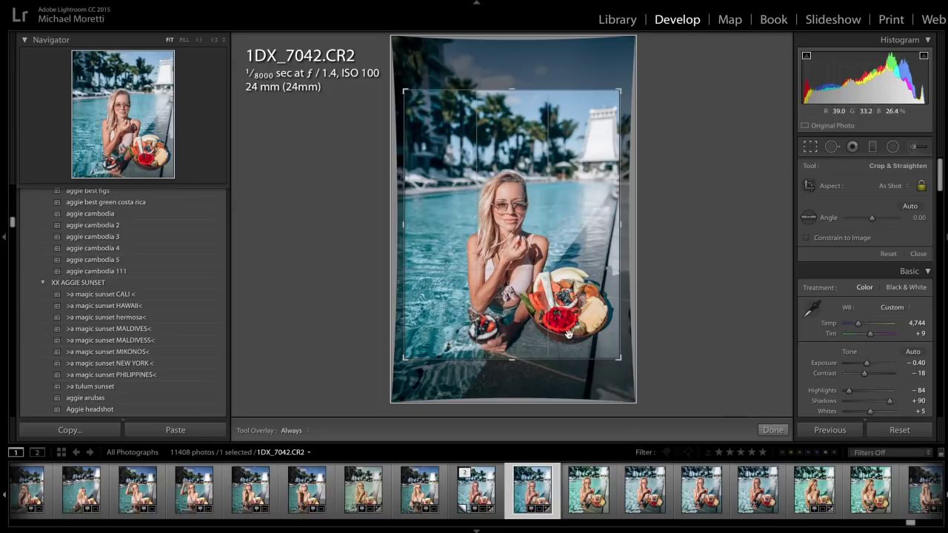
drag(566, 255, 568, 257)
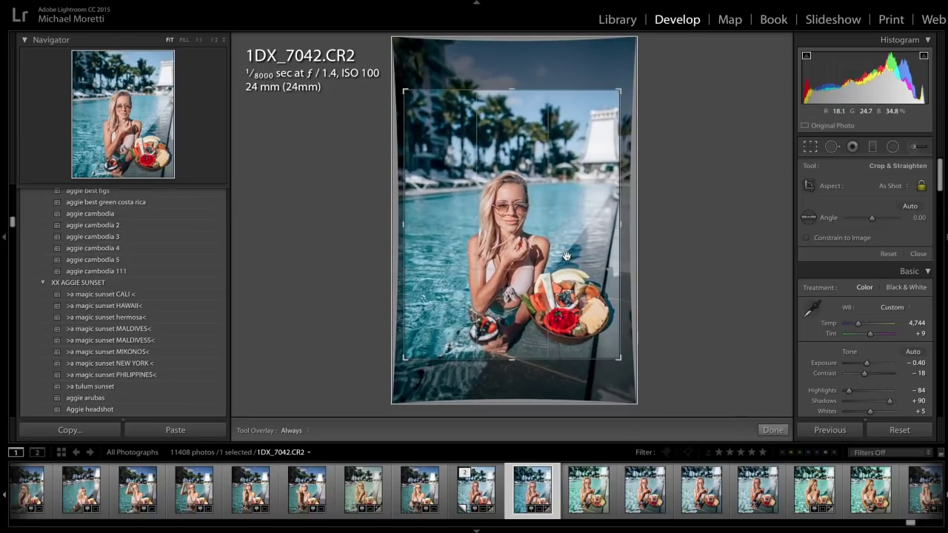
key(Return)
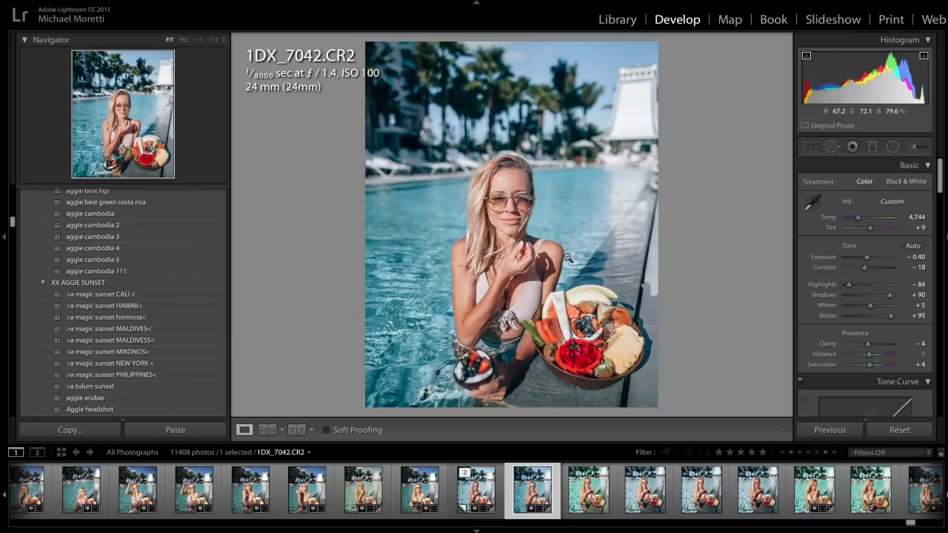
click(809, 147)
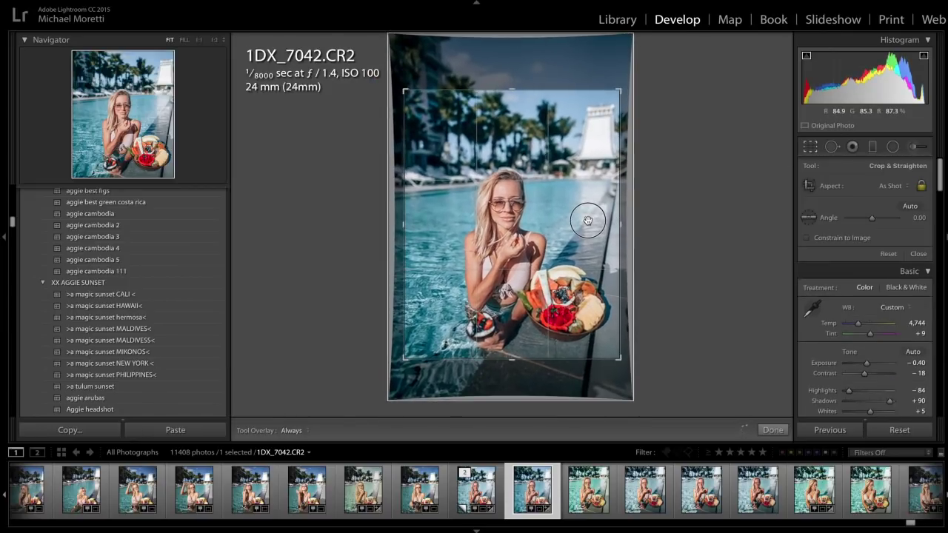
key(Return)
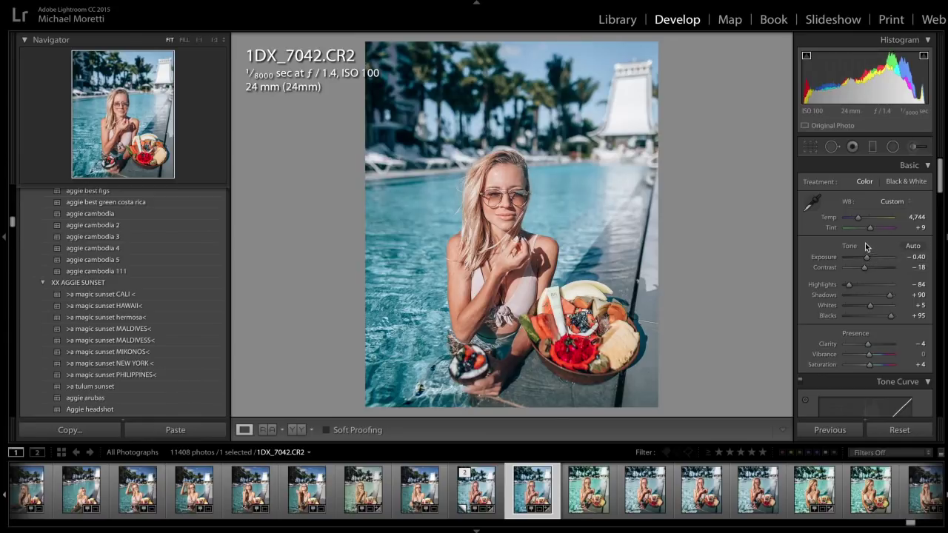
Step: Examine the preset's basic tone values, tone curve and per-color hue, saturation and luminance settings
scroll(885, 282, down, 3)
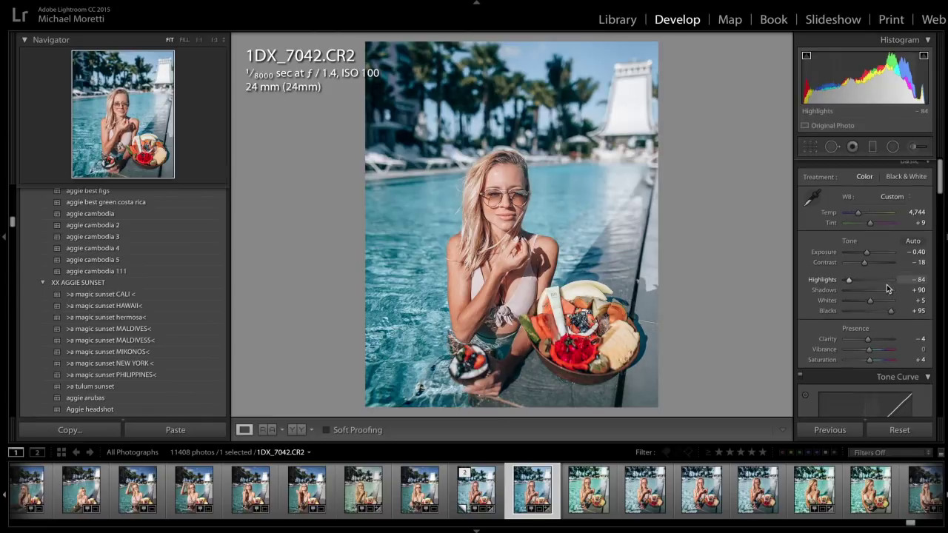
scroll(886, 284, down, 3)
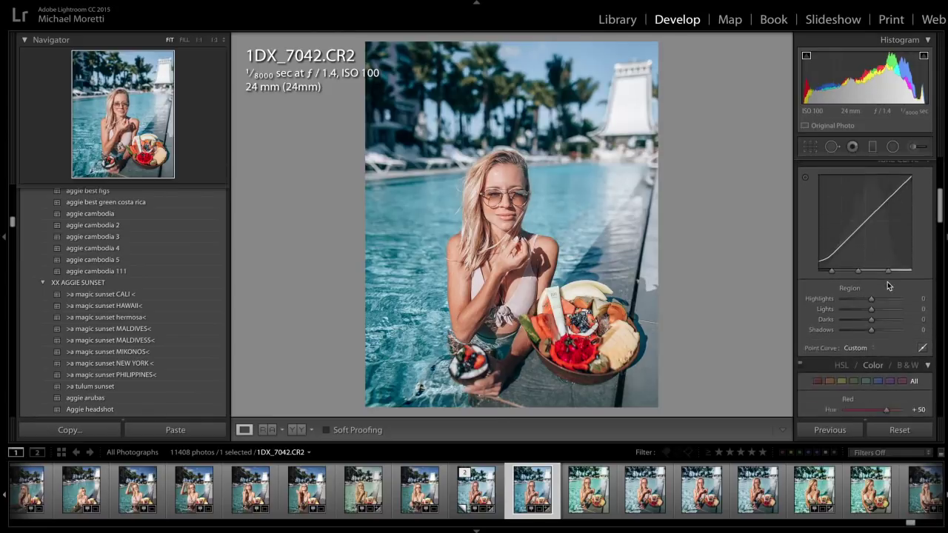
scroll(889, 285, up, 5)
scroll(888, 286, down, 8)
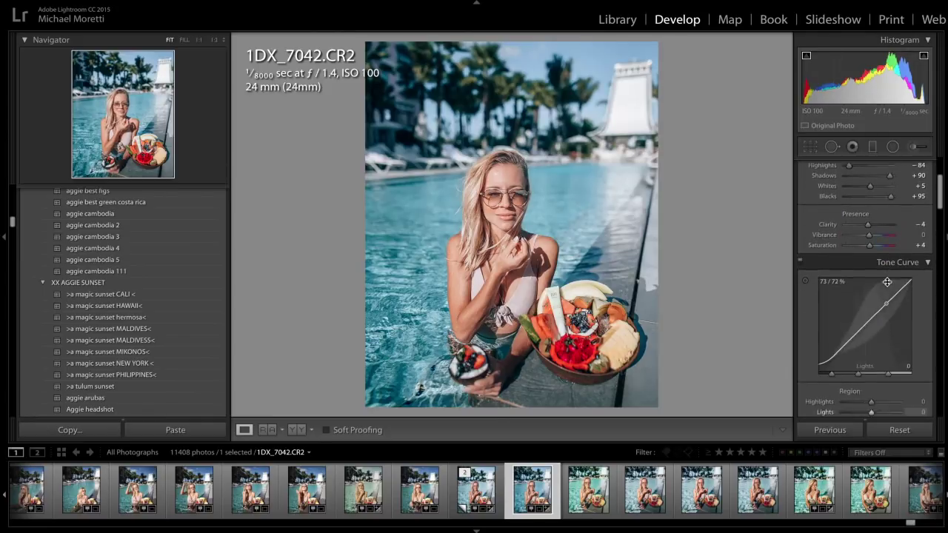
scroll(888, 286, down, 3)
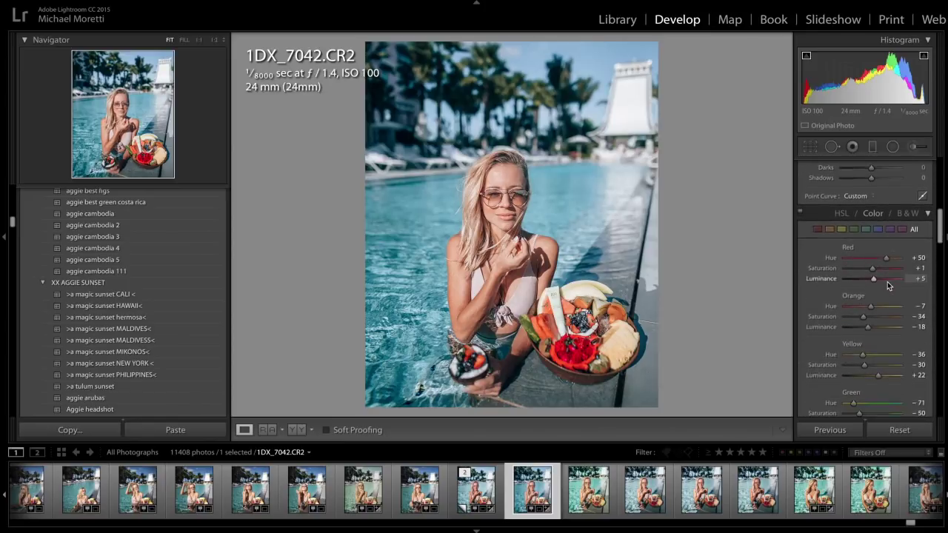
scroll(868, 251, down, 1)
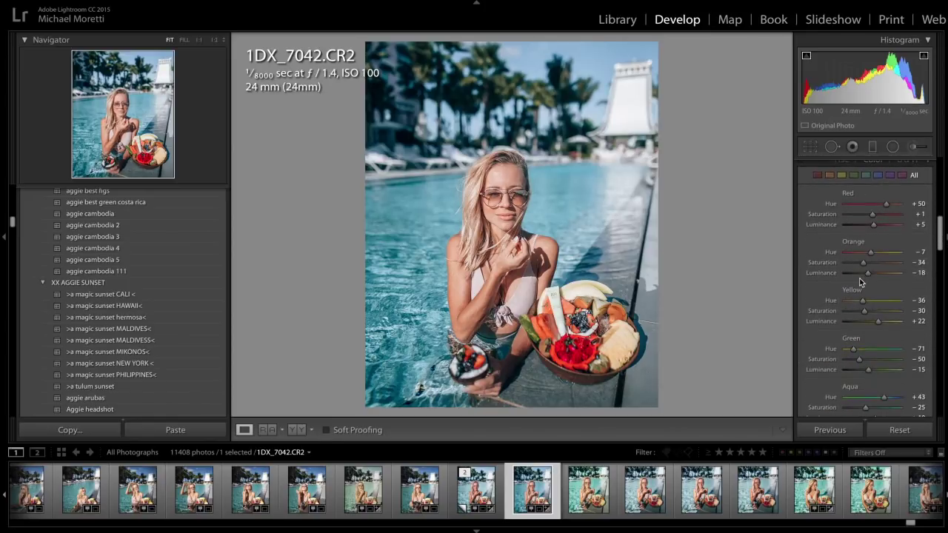
scroll(861, 282, down, 2)
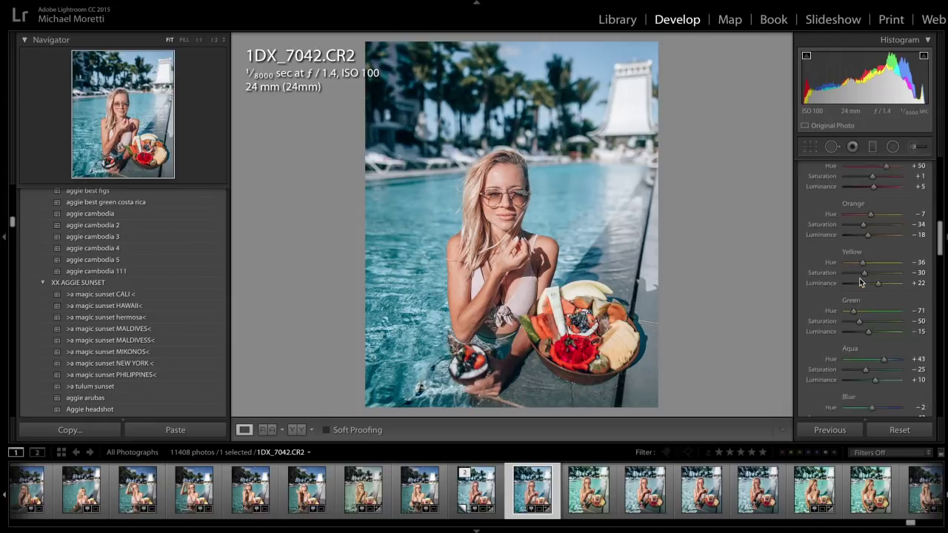
scroll(860, 206, up, 2)
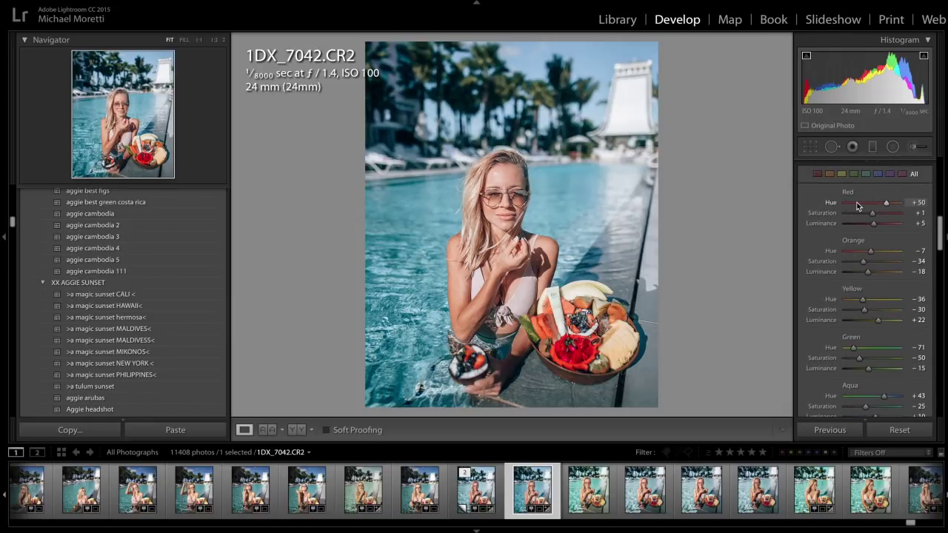
scroll(861, 308, down, 5)
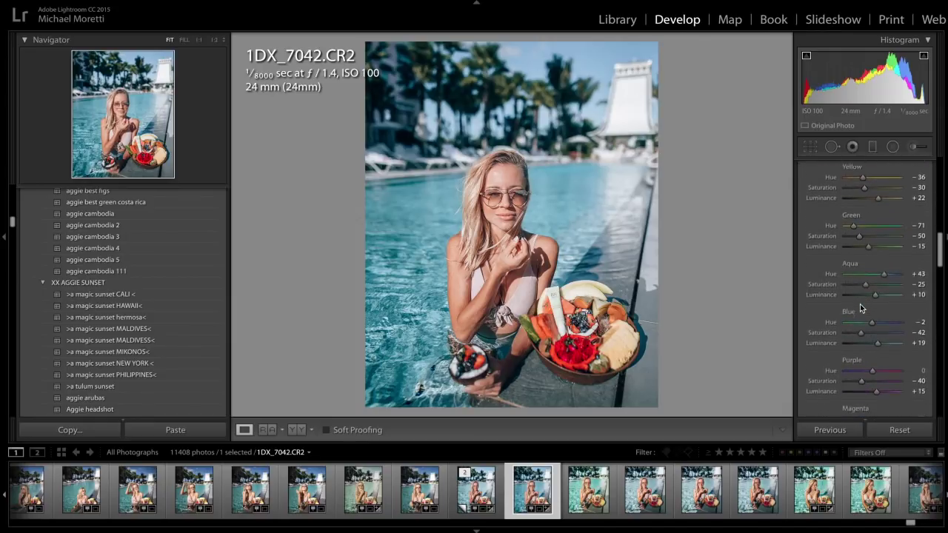
scroll(862, 308, down, 2)
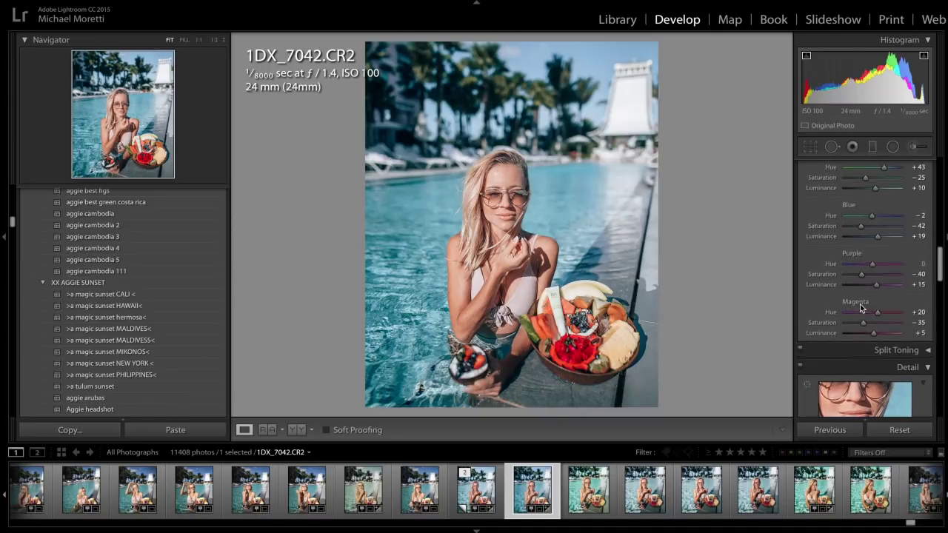
Step: Shift the pool water's colors by setting the Aqua hue to +23 and the Blue hue to +10
scroll(861, 293, up, 3)
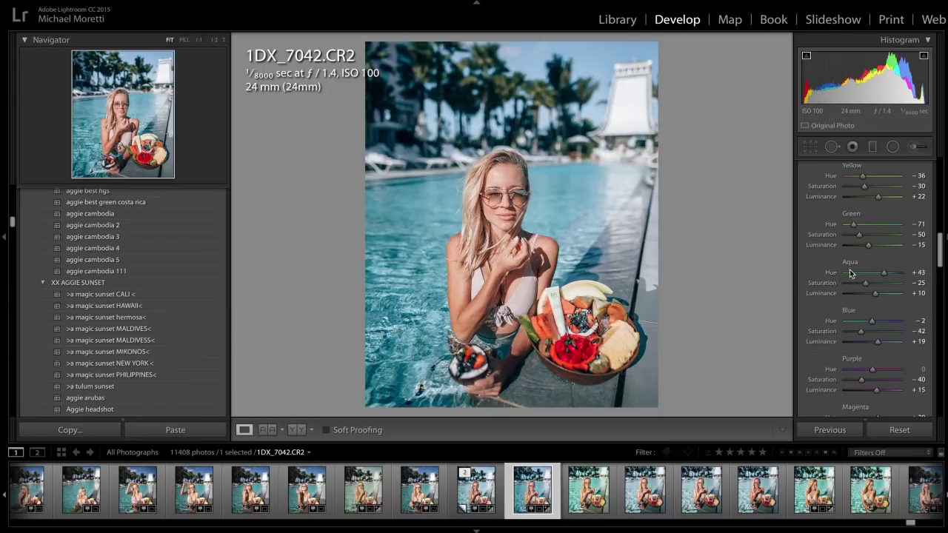
mouse_move(883, 276)
mouse_down()
mouse_move(750, 272)
mouse_move(942, 301)
mouse_move(899, 296)
mouse_move(869, 275)
mouse_up()
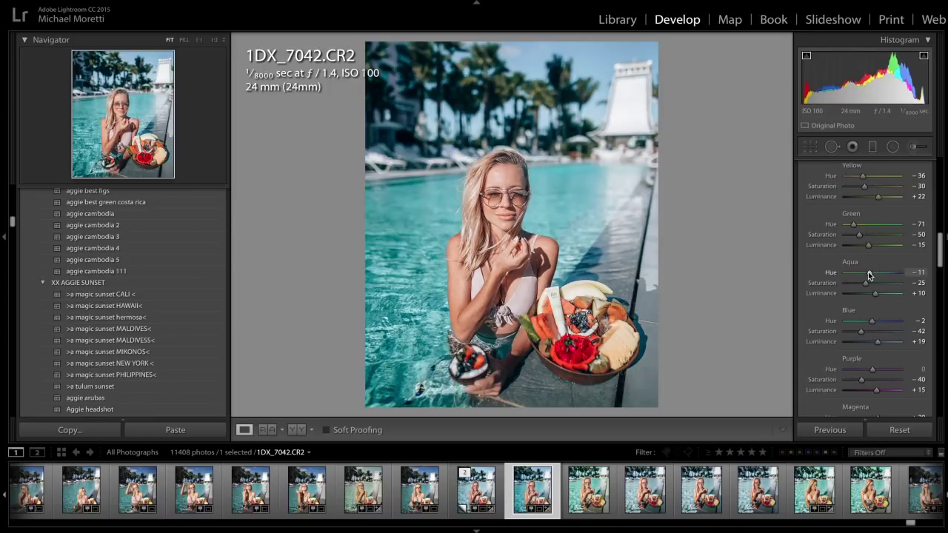
drag(869, 274, 880, 272)
drag(870, 321, 848, 320)
drag(876, 350, 875, 349)
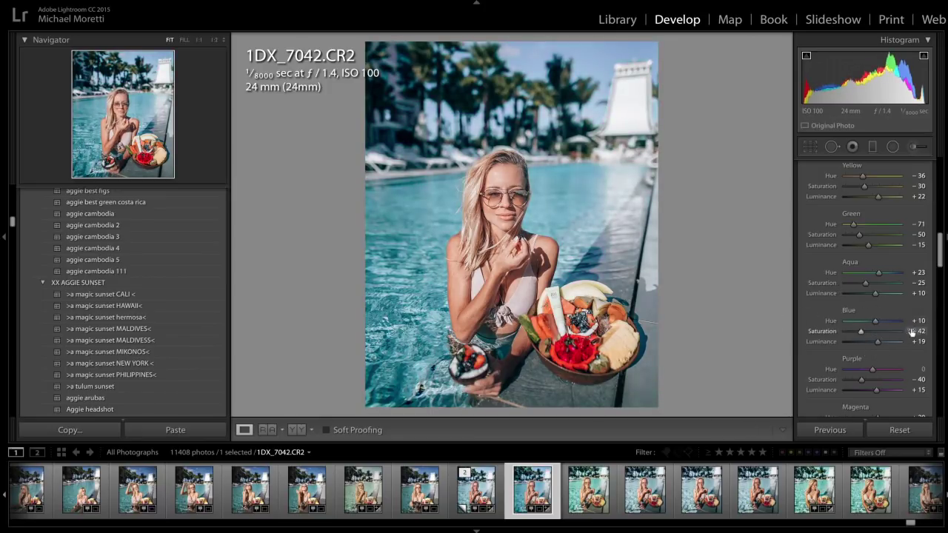
Step: Compare greener and bluer Aqua hues for the pool water and settle on +36
mouse_move(879, 273)
mouse_down()
mouse_move(868, 276)
mouse_move(883, 279)
mouse_up()
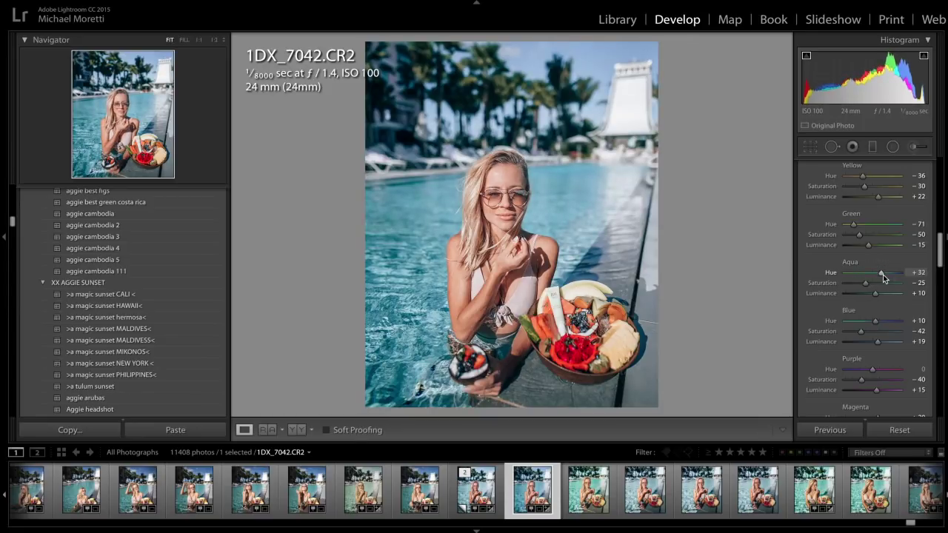
drag(883, 277, 857, 276)
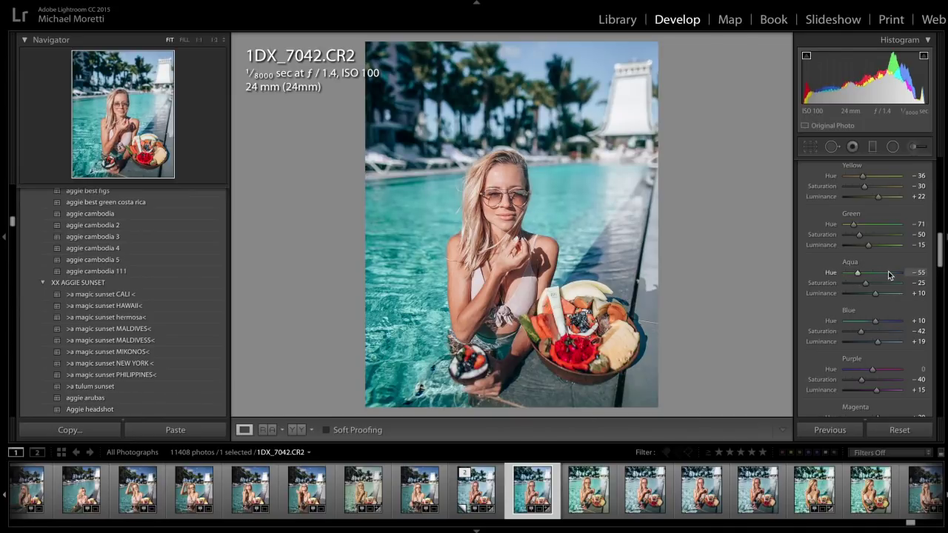
click(888, 273)
drag(887, 274, 876, 297)
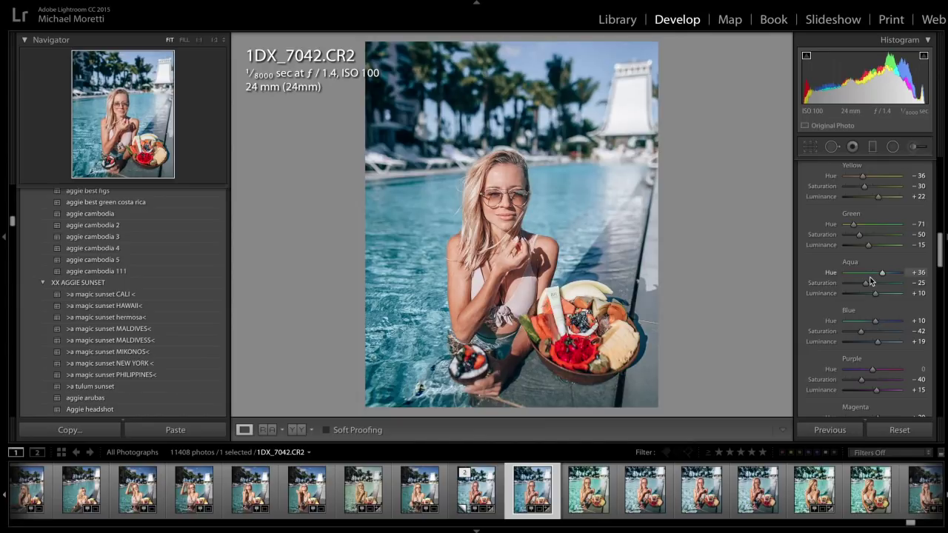
Step: Brighten the pool and sky by setting the Aqua luminance to +21 and the Blue luminance to +38
mouse_move(875, 295)
mouse_down()
mouse_move(919, 294)
mouse_move(821, 292)
mouse_move(886, 295)
mouse_move(878, 298)
mouse_up()
scroll(878, 296, up, 10)
mouse_move(865, 258)
mouse_down()
mouse_move(875, 259)
mouse_move(857, 259)
mouse_move(875, 261)
mouse_move(866, 261)
mouse_up()
scroll(867, 261, down, 10)
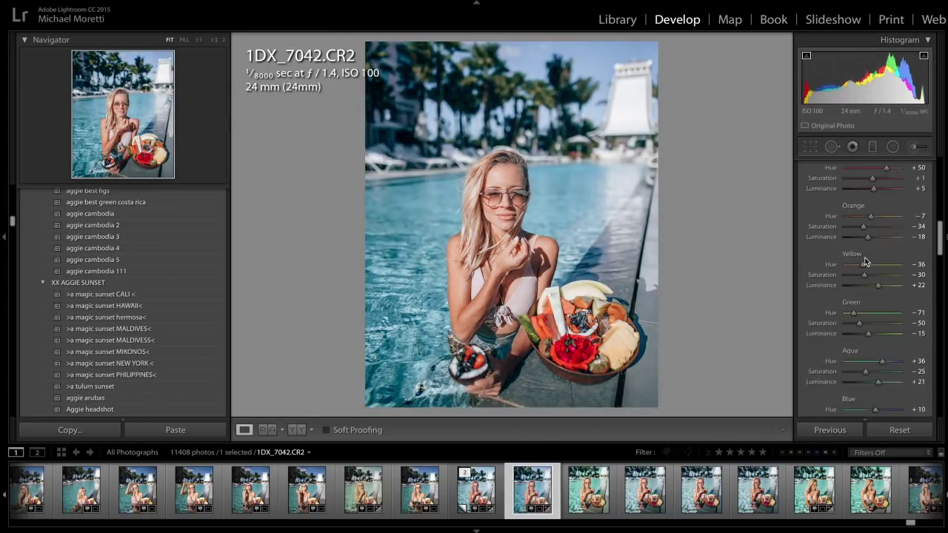
drag(878, 285, 884, 288)
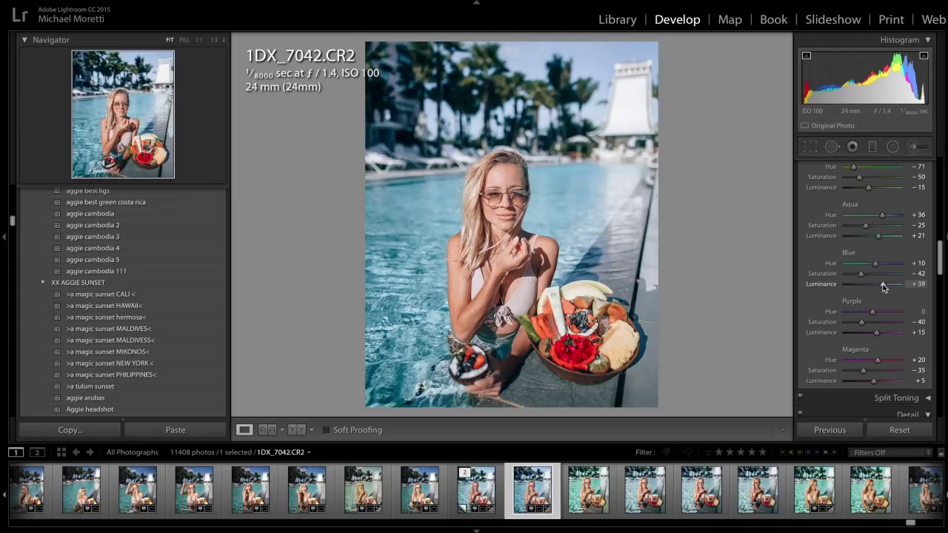
Step: Raise the Aqua luminance to +67 and fine-tune the Aqua saturation
scroll(882, 287, up, 2)
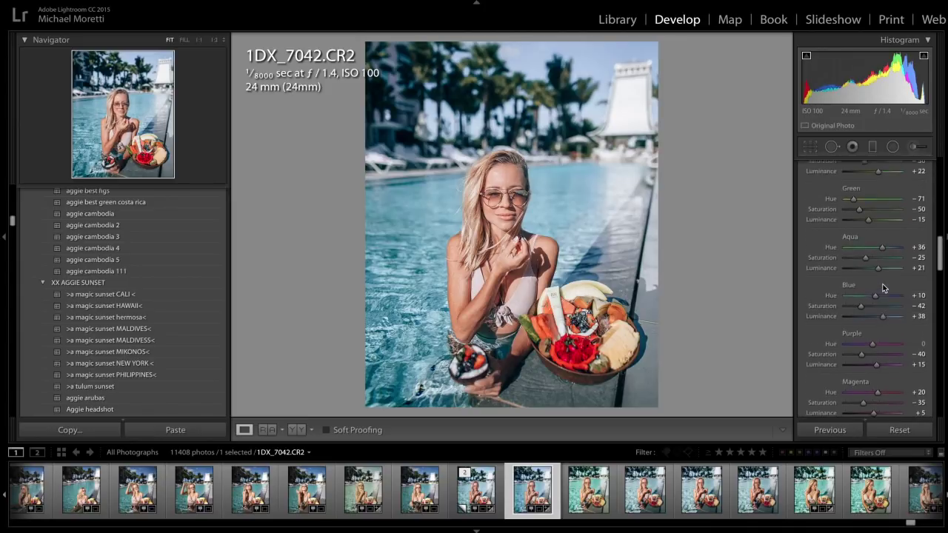
mouse_move(880, 282)
mouse_down()
mouse_move(898, 279)
mouse_move(891, 289)
mouse_up()
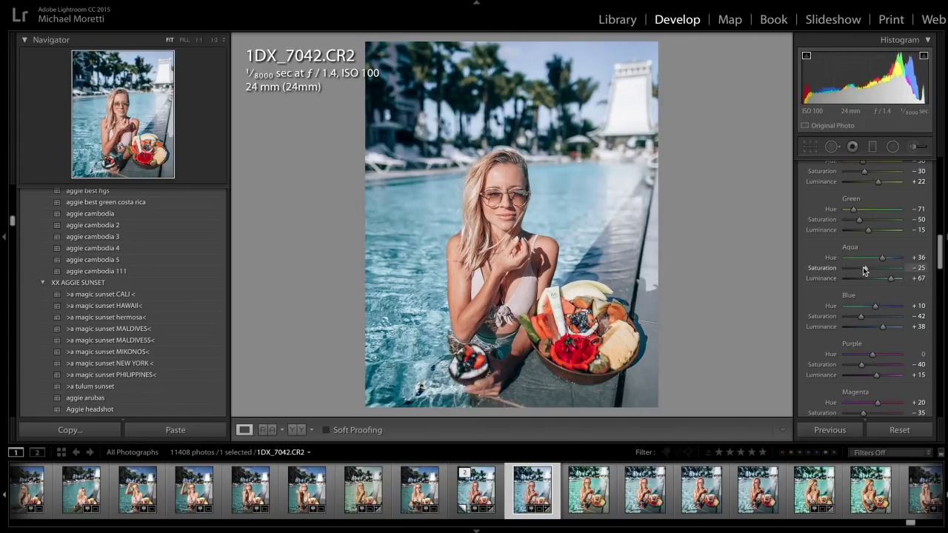
mouse_move(865, 271)
mouse_down()
mouse_move(846, 271)
mouse_move(912, 275)
mouse_move(863, 273)
mouse_up()
Step: Set the photo's Clarity to +10 and its Highlights to -100
scroll(873, 264, up, 10)
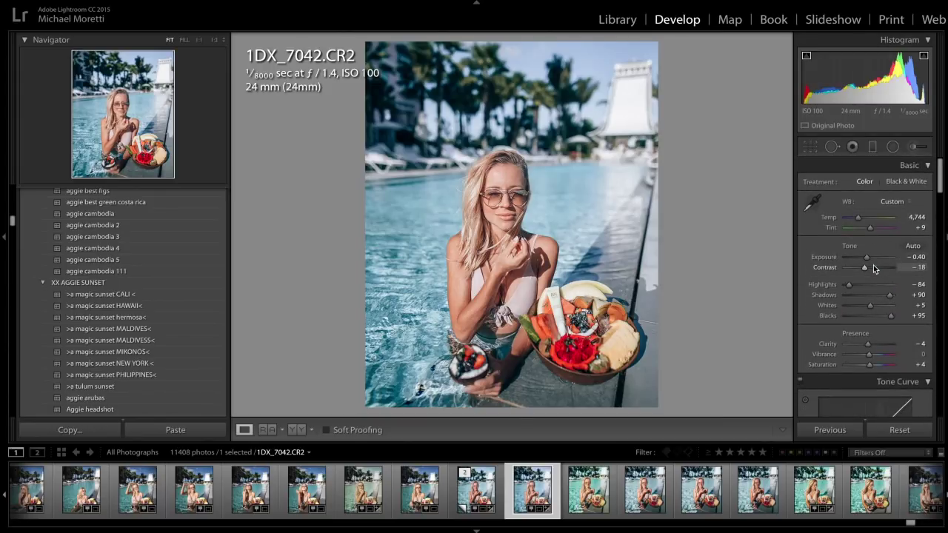
mouse_move(868, 344)
mouse_down()
mouse_move(901, 348)
mouse_move(873, 346)
mouse_up()
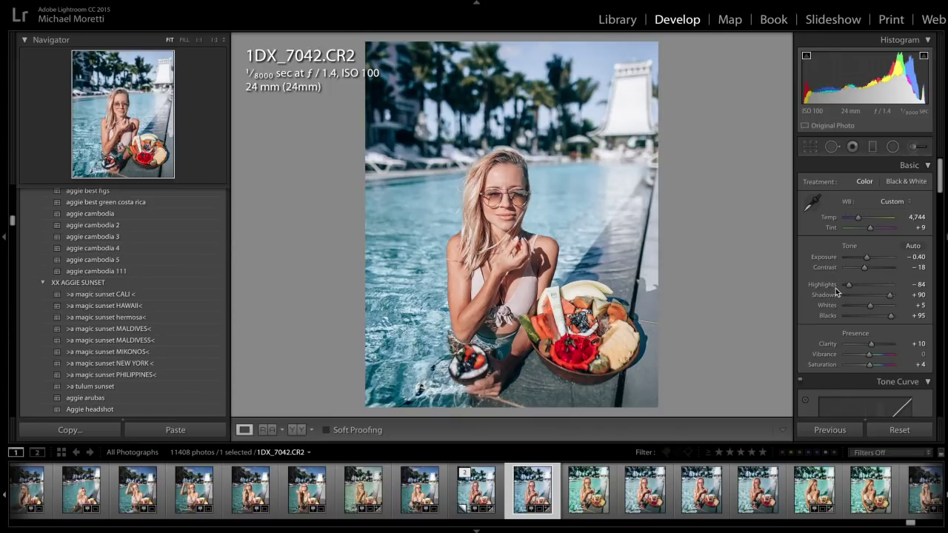
drag(849, 284, 752, 272)
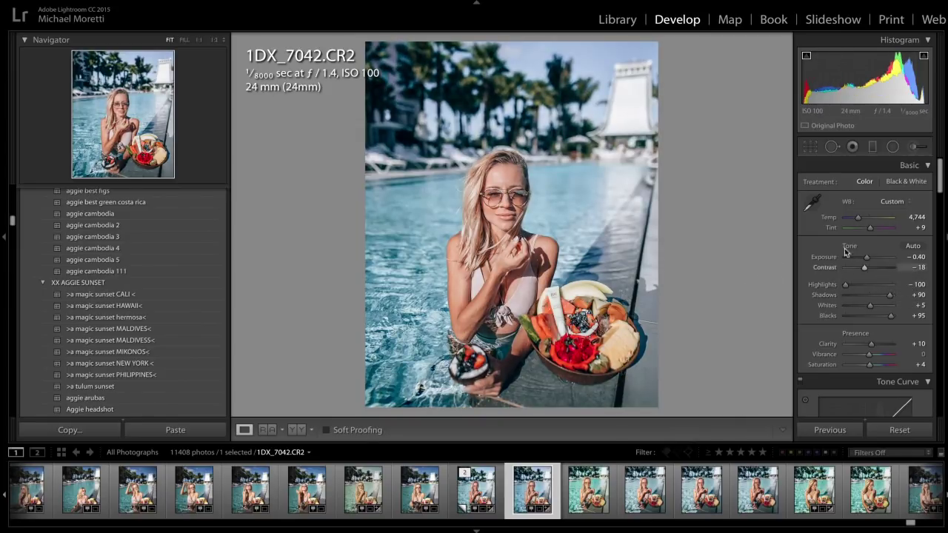
Step: Paint the woman's arm on the open-water side with the Burn (Darken) adjustment brush at -0.30 exposure and show the mask overlay
click(682, 292)
drag(614, 289, 618, 202)
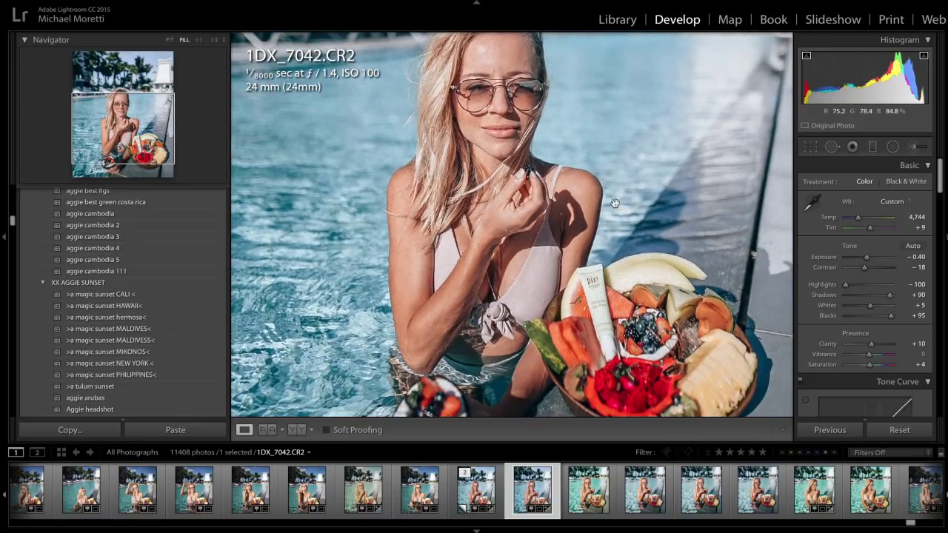
click(914, 147)
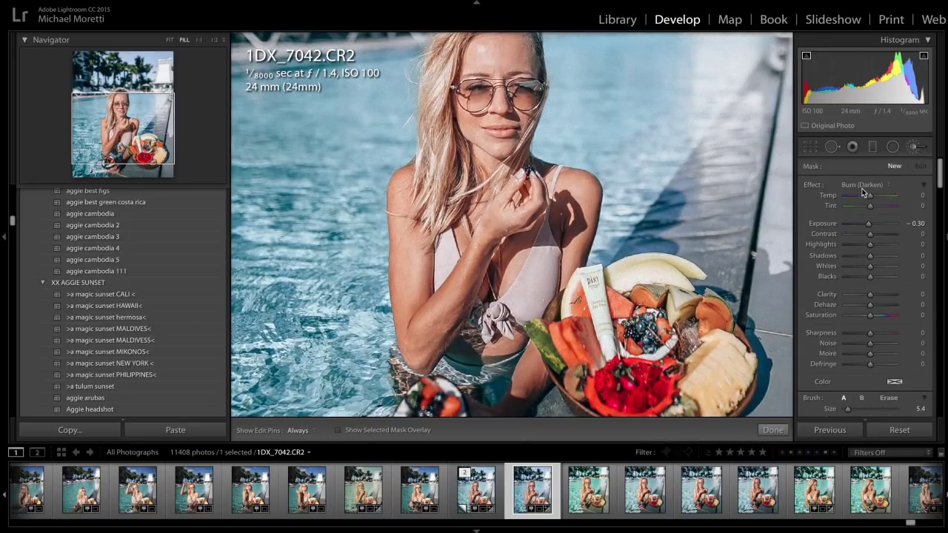
key(h)
mouse_move(402, 259)
mouse_down()
mouse_move(409, 317)
mouse_move(426, 297)
mouse_up()
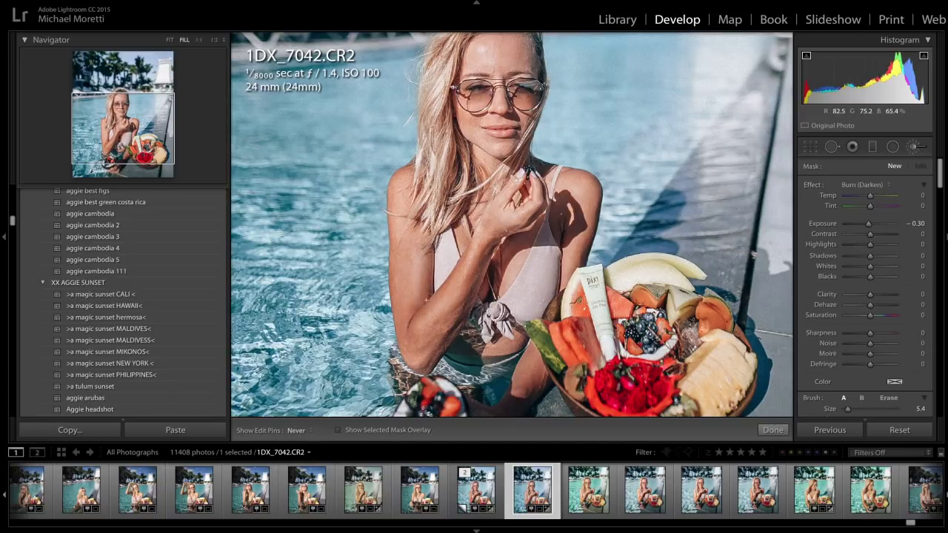
mouse_move(417, 224)
mouse_down()
mouse_move(406, 194)
mouse_move(396, 194)
mouse_up()
key(o)
key(h)
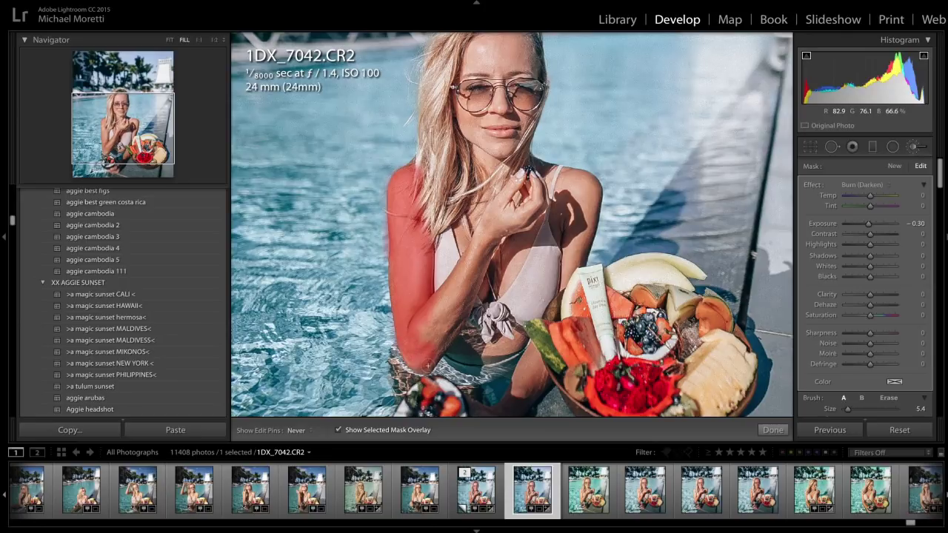
Step: Extend the burn mask over her raised forearm and hand, neck, chest, other arm and the midriff around the swimsuit knot
mouse_move(462, 300)
mouse_down()
mouse_move(426, 328)
mouse_move(511, 189)
mouse_move(527, 200)
mouse_move(539, 194)
mouse_move(520, 239)
mouse_move(485, 273)
mouse_move(463, 239)
mouse_move(482, 209)
mouse_move(484, 164)
mouse_move(492, 220)
mouse_move(497, 181)
mouse_move(567, 189)
mouse_move(575, 259)
mouse_up()
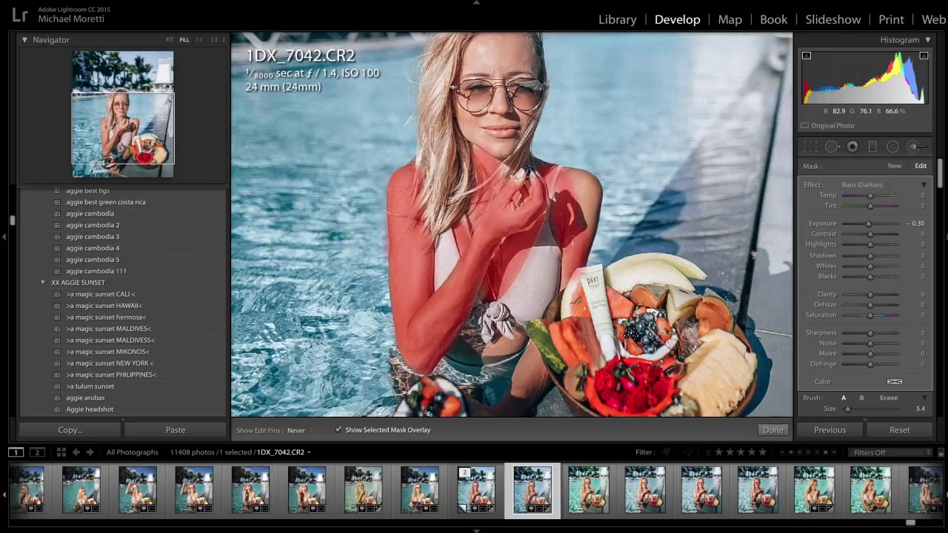
mouse_move(579, 214)
mouse_down()
mouse_move(580, 178)
mouse_move(592, 176)
mouse_move(582, 253)
mouse_up()
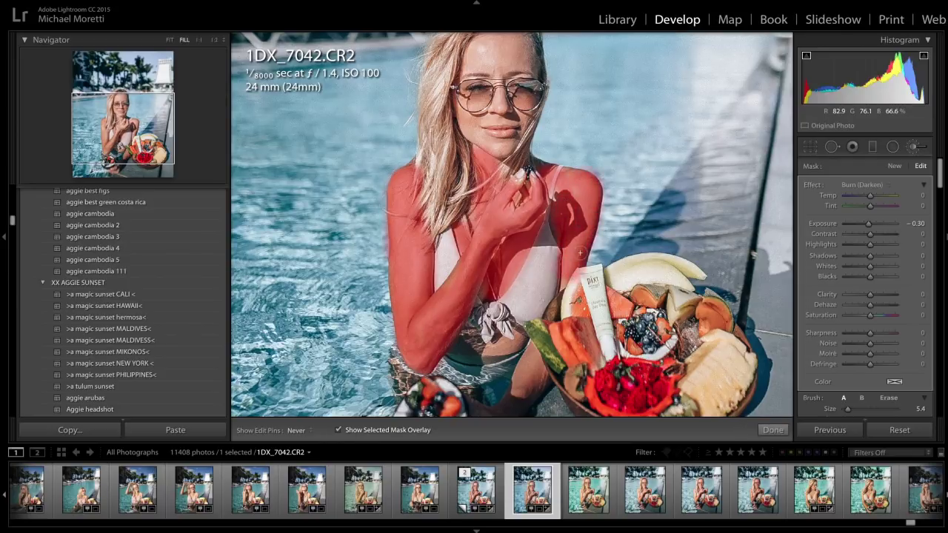
mouse_move(567, 170)
mouse_down()
mouse_move(584, 272)
mouse_move(567, 285)
mouse_up()
key(h)
key(z)
click(121, 145)
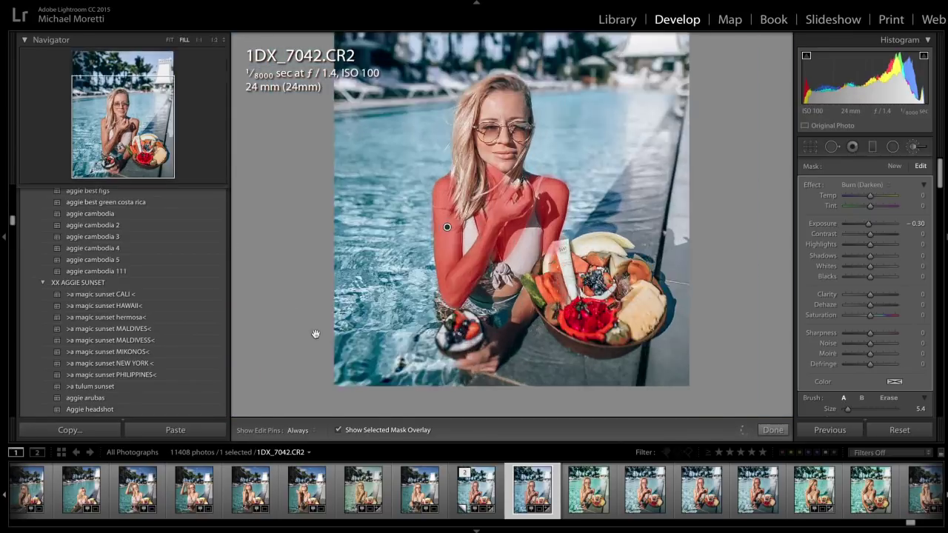
key(h)
mouse_move(467, 267)
mouse_down()
mouse_move(497, 260)
mouse_move(465, 252)
mouse_up()
key(h)
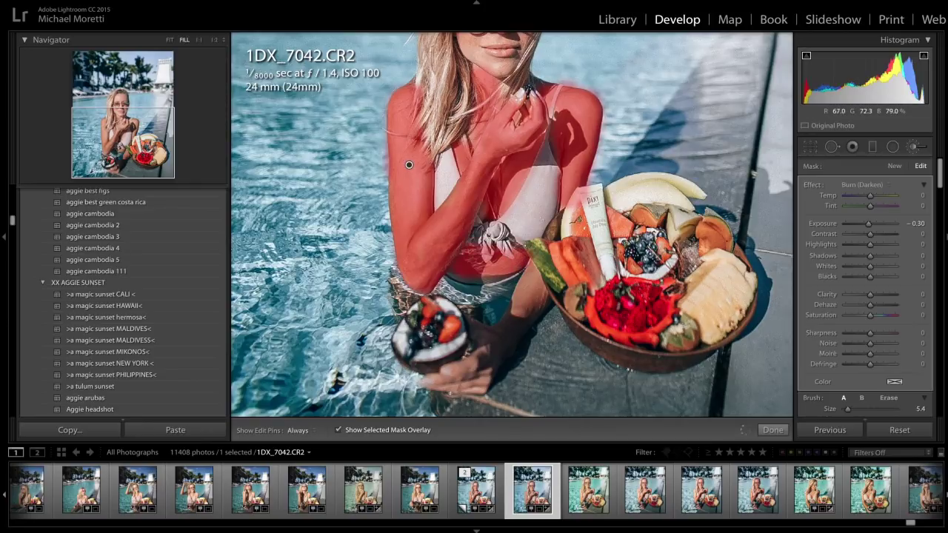
Step: Extend the burn mask over her face and forehead and hide the mask overlay
key(z)
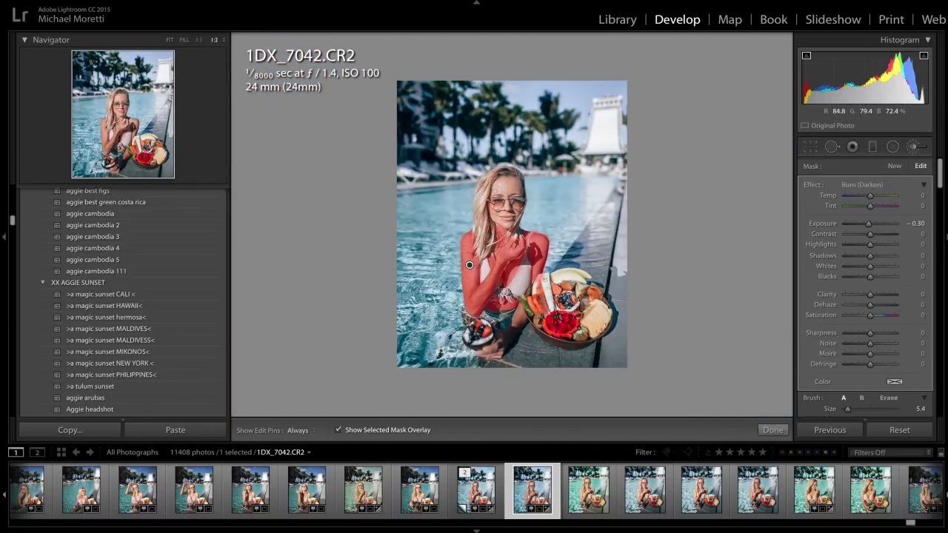
key(h)
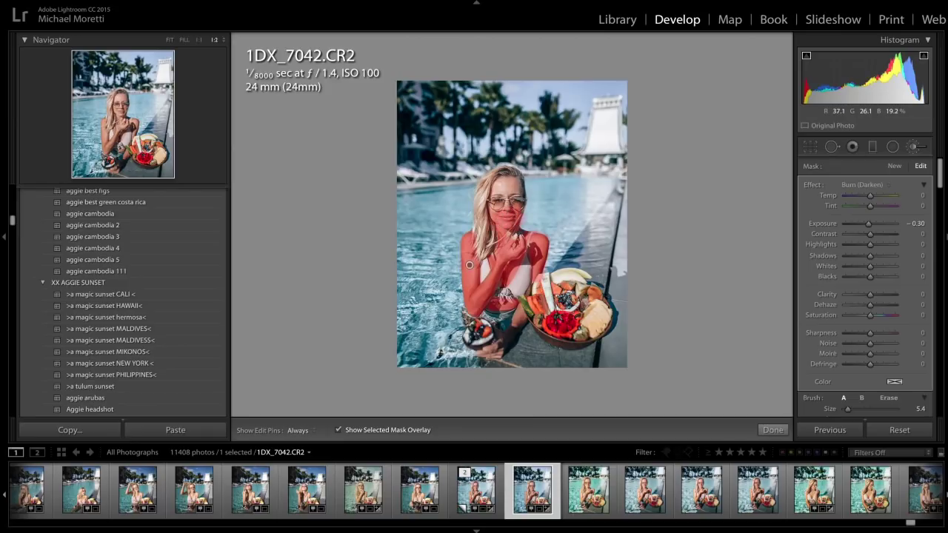
drag(514, 194, 500, 189)
key(h)
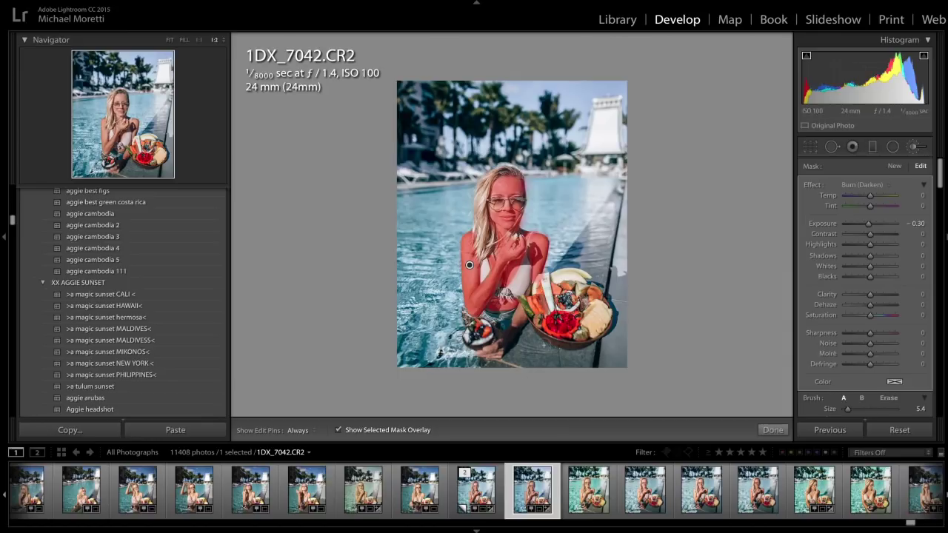
key(o)
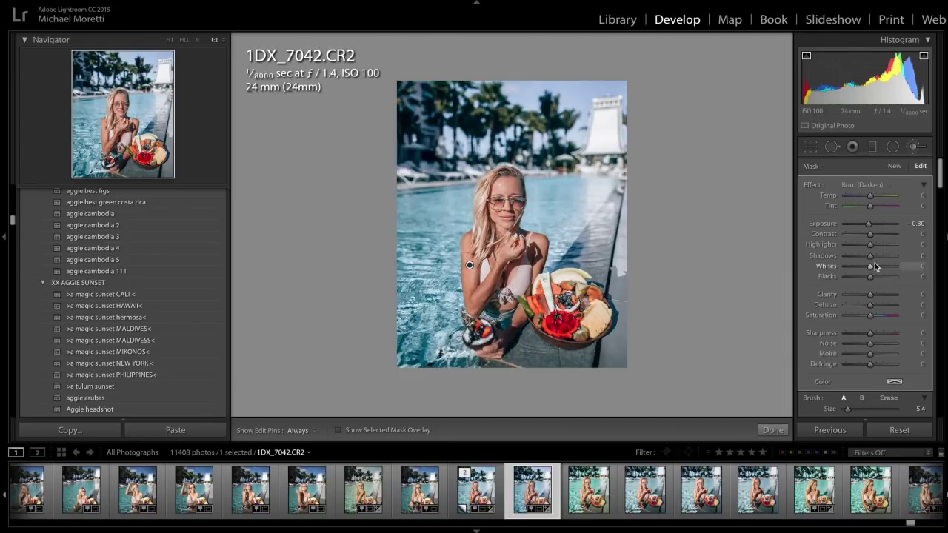
Step: Set the skin burn brush to Exposure -0.52, Highlights 22, Shadows -20, Whites 17 and Blacks -10, and finish the brush edit
click(868, 226)
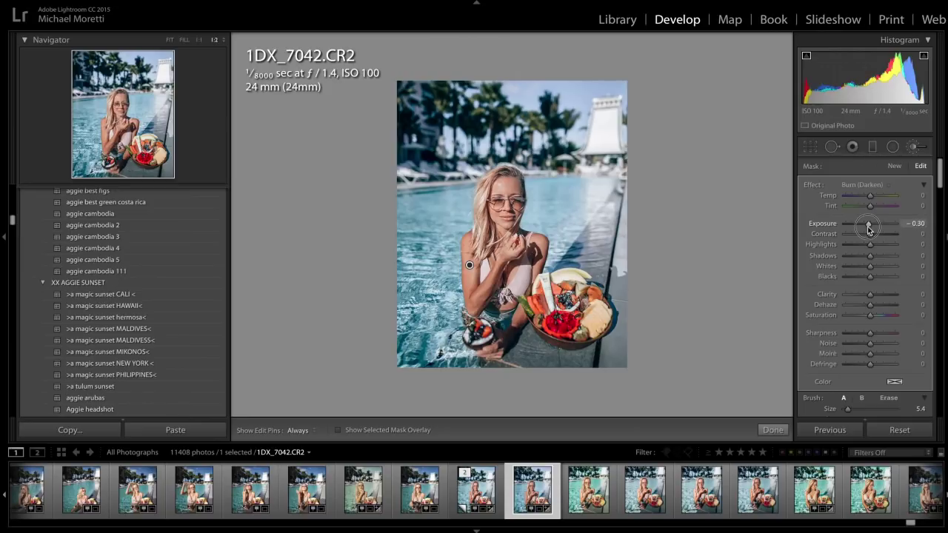
drag(870, 229, 869, 232)
click(870, 280)
drag(870, 280, 875, 246)
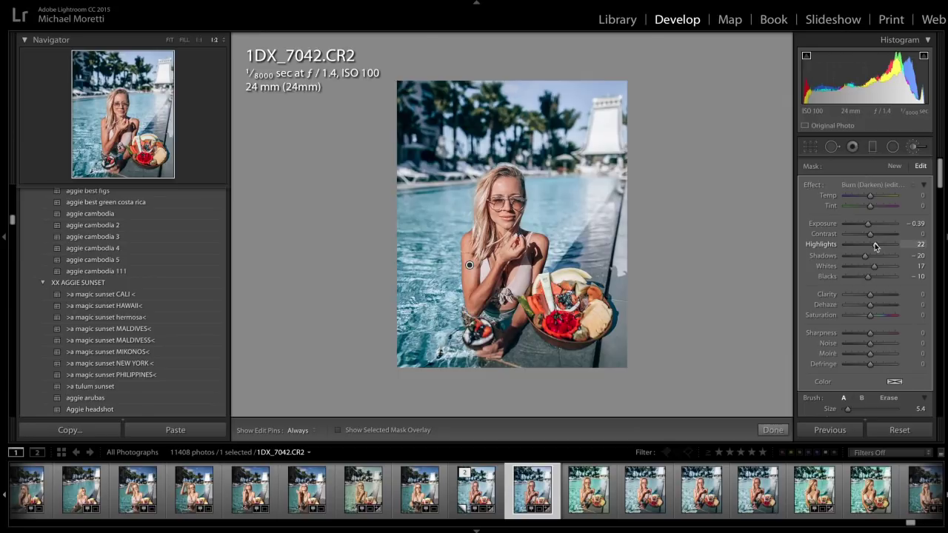
click(869, 224)
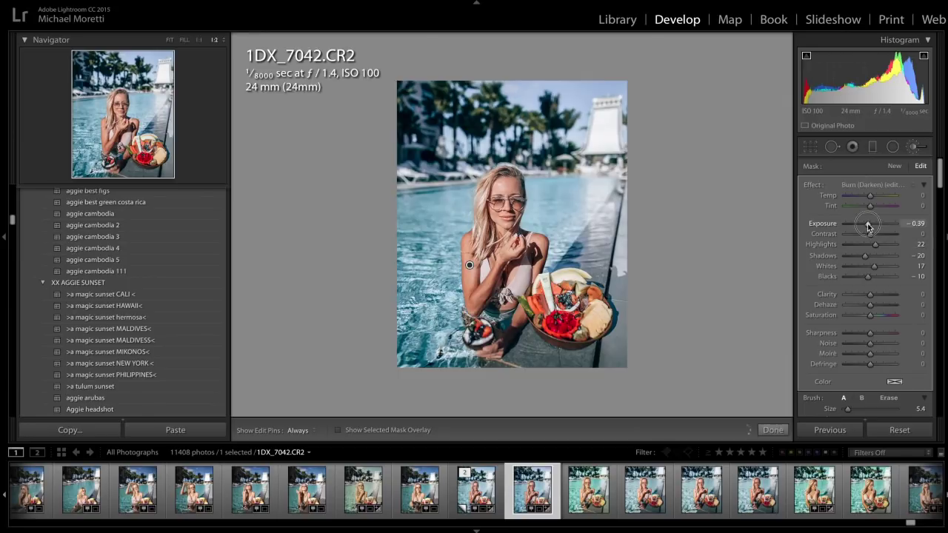
drag(869, 226, 868, 228)
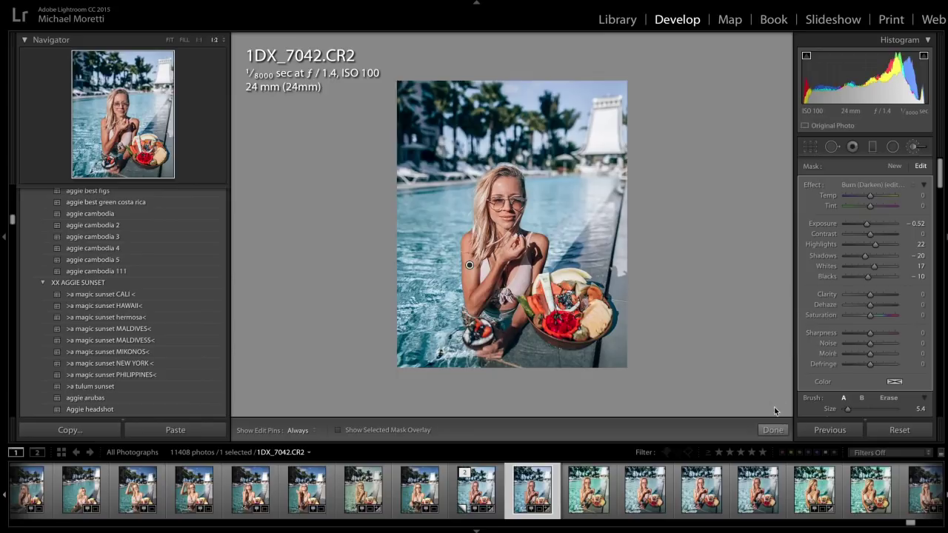
click(772, 430)
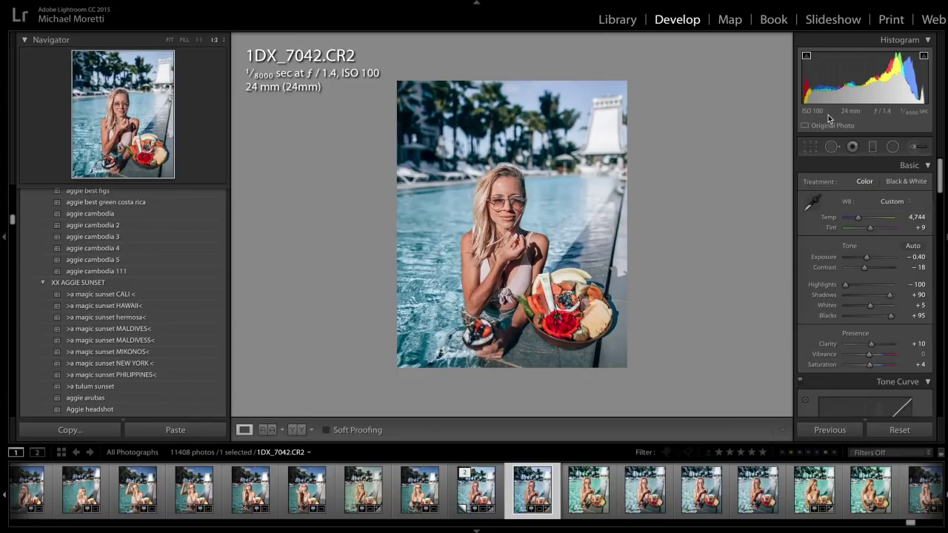
Step: Start a second Burn (Darken) brush with size 5.7 and paint the cheek below the glasses
click(913, 149)
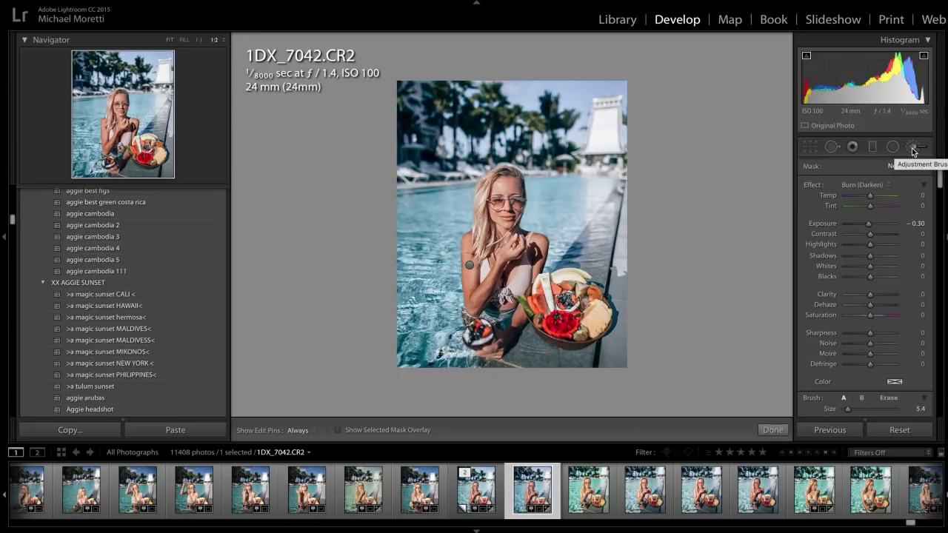
key(z)
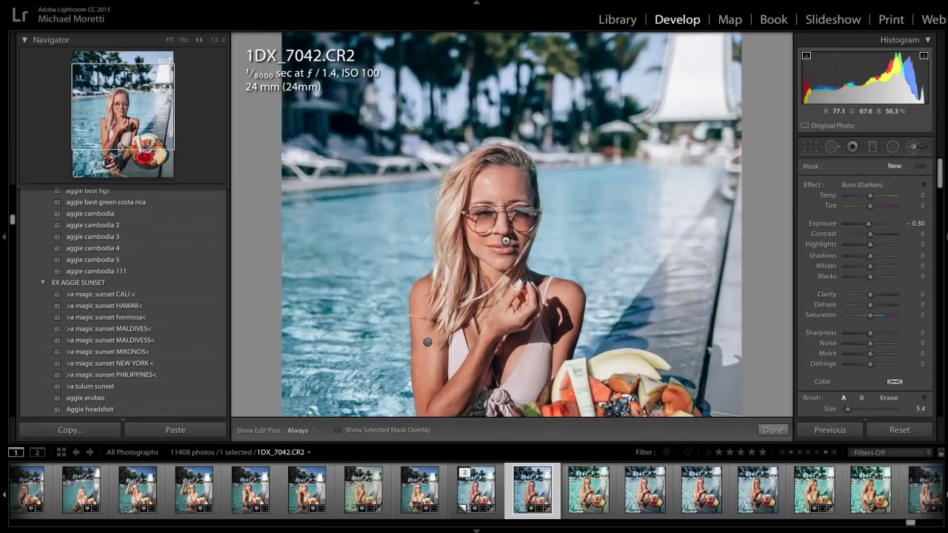
key(ctrl+equal)
click(141, 123)
drag(137, 123, 107, 111)
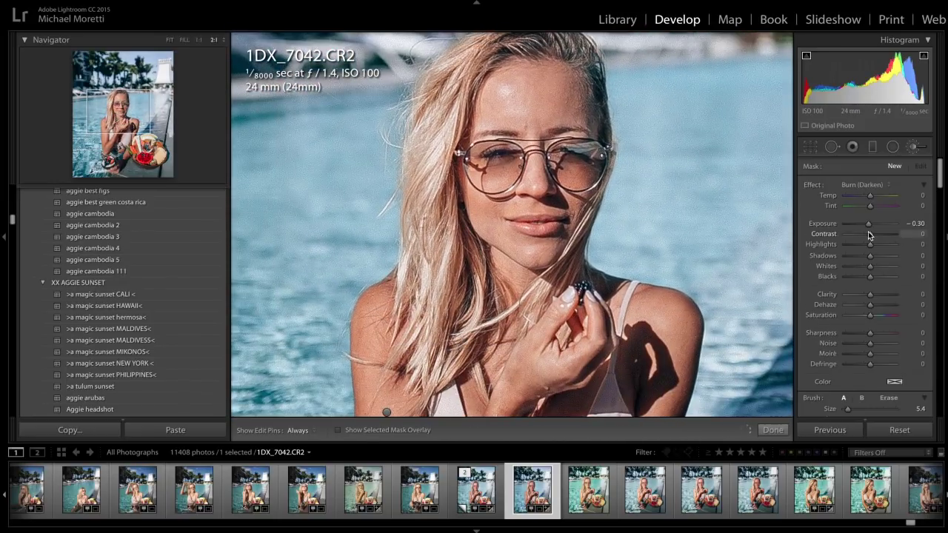
scroll(859, 311, down, 3)
drag(846, 296, 849, 296)
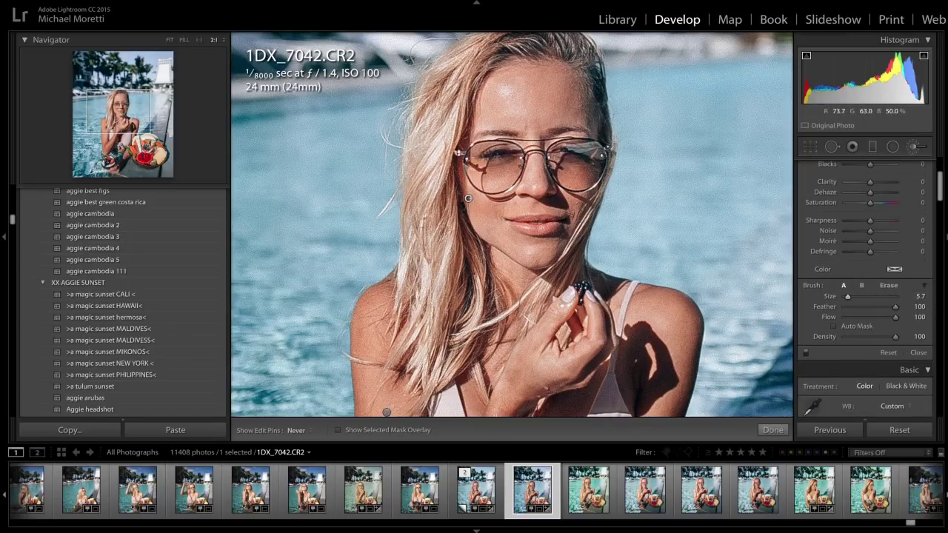
key(h)
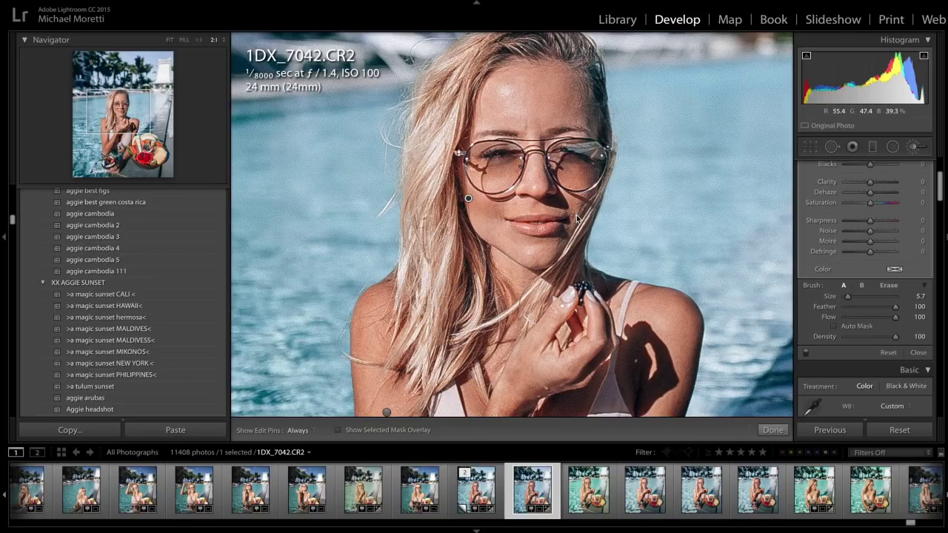
Step: Reduce the brush size to 4.4 and continue burning the contours of the face
key(h)
key(h)
drag(849, 298, 848, 299)
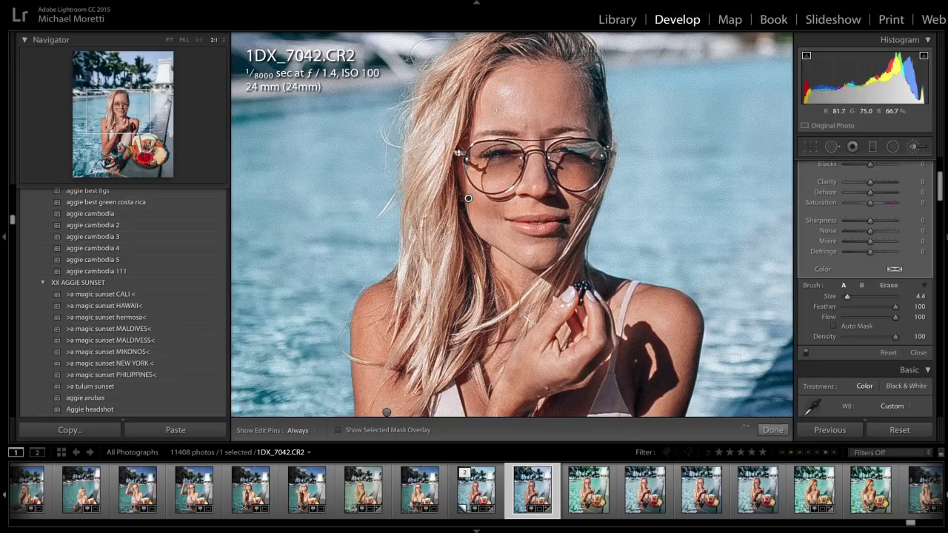
key(h)
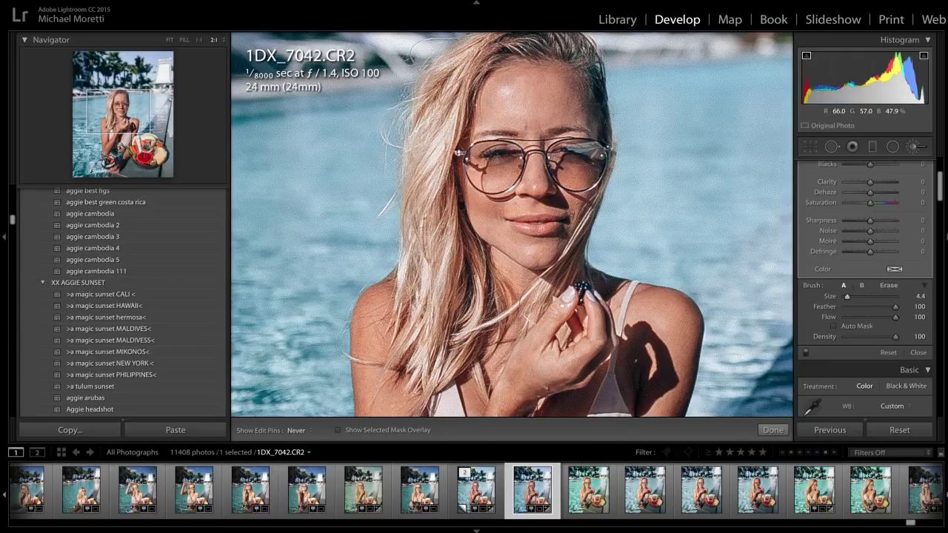
key(h)
key(h)
key(h)
scroll(888, 296, up, 3)
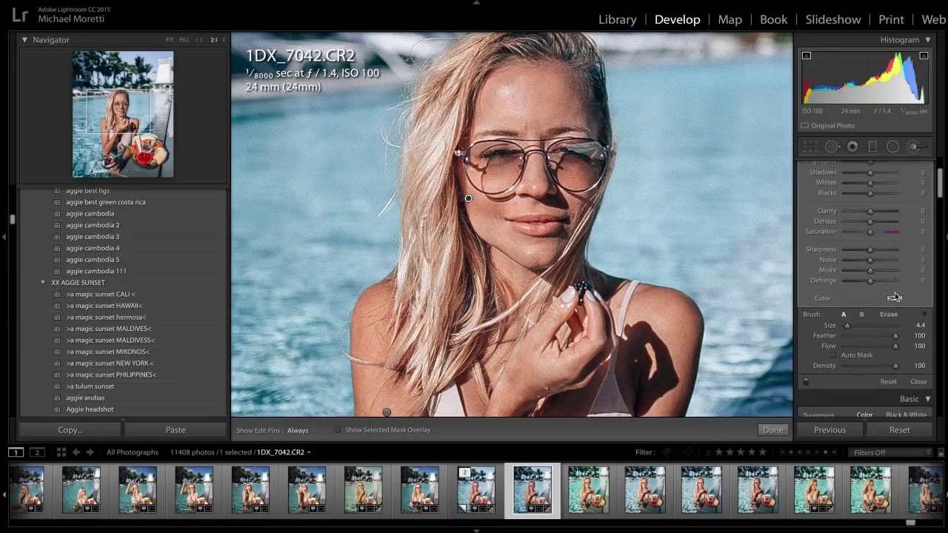
Step: Try a burn stroke on the shaded arm beside the swimsuit and undo it
drag(115, 124, 122, 128)
key(z)
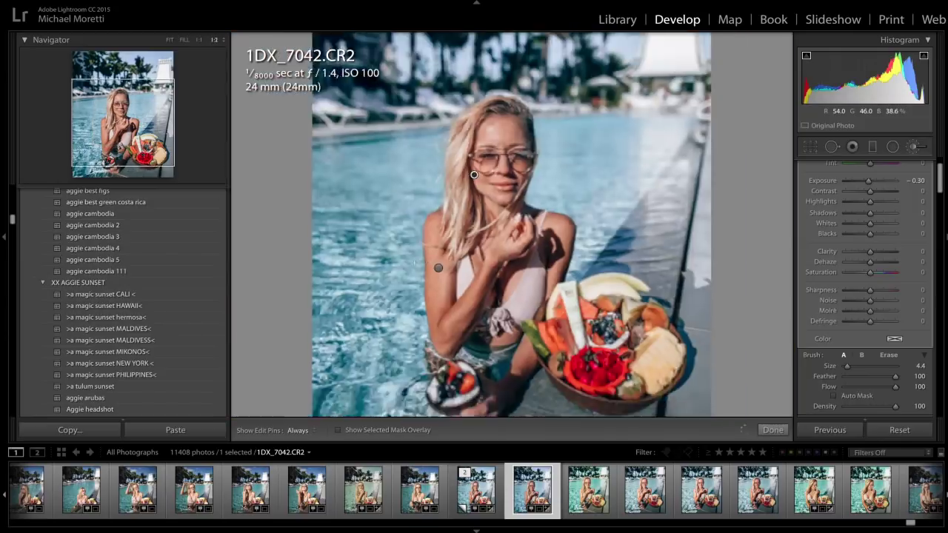
key(ctrl+equal)
key(ctrl+equal)
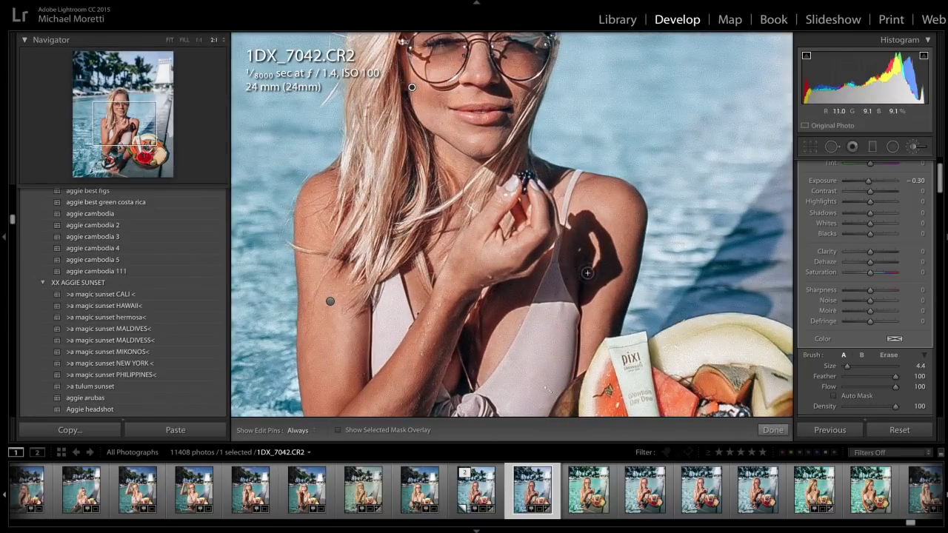
key(h)
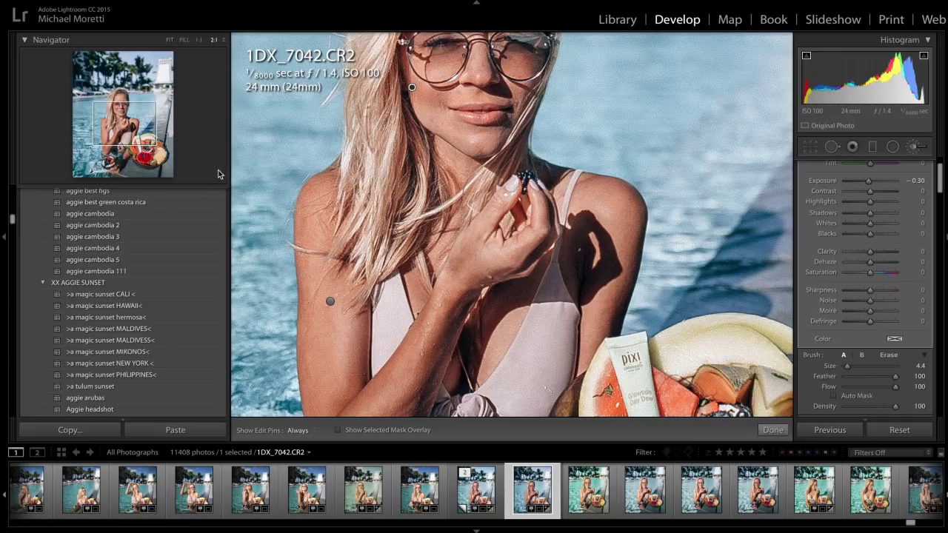
key(ctrl+z)
Step: Burn the upper arm near the elbow and the underside of the raised forearm with the size 4.4 brush
click(131, 138)
click(124, 139)
key(h)
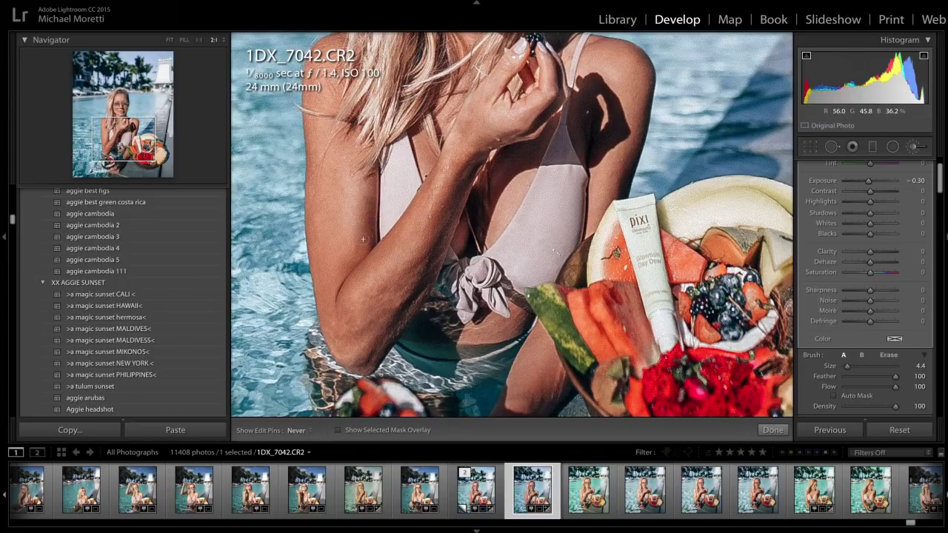
drag(348, 264, 335, 300)
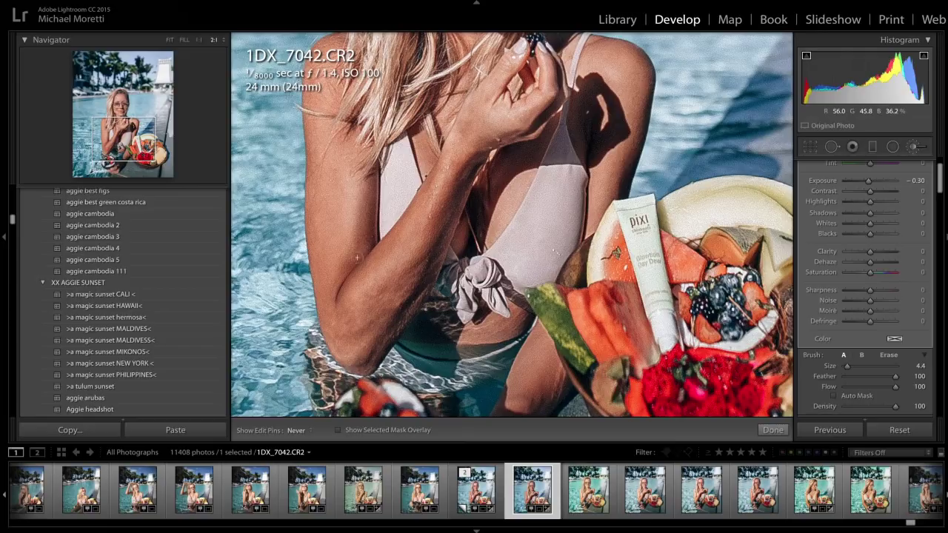
key(h)
mouse_move(444, 220)
mouse_down()
mouse_move(463, 181)
mouse_move(383, 330)
mouse_move(411, 298)
mouse_up()
key(h)
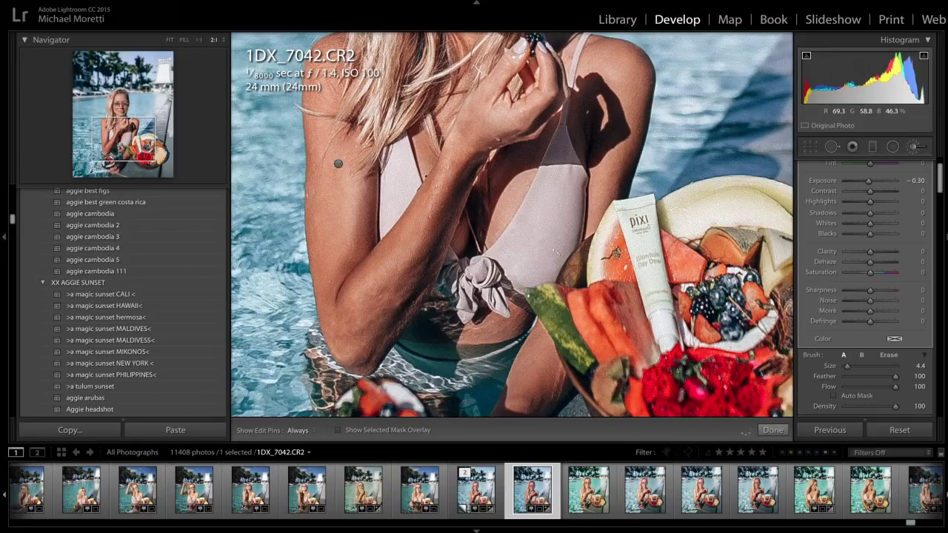
Step: Burn along the outer edge of the raised arm from the shoulder to the elbow and check the whole figure
drag(310, 156, 313, 214)
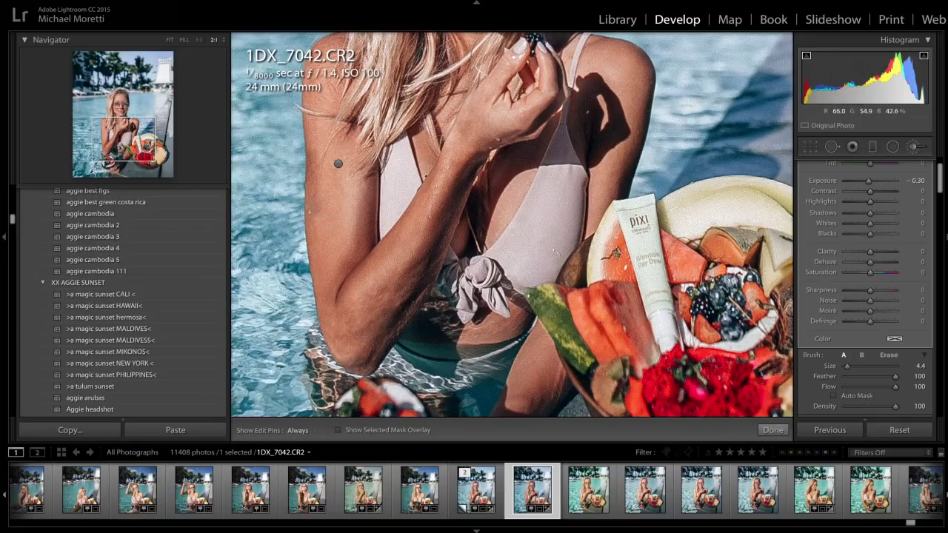
key(h)
drag(322, 304, 318, 250)
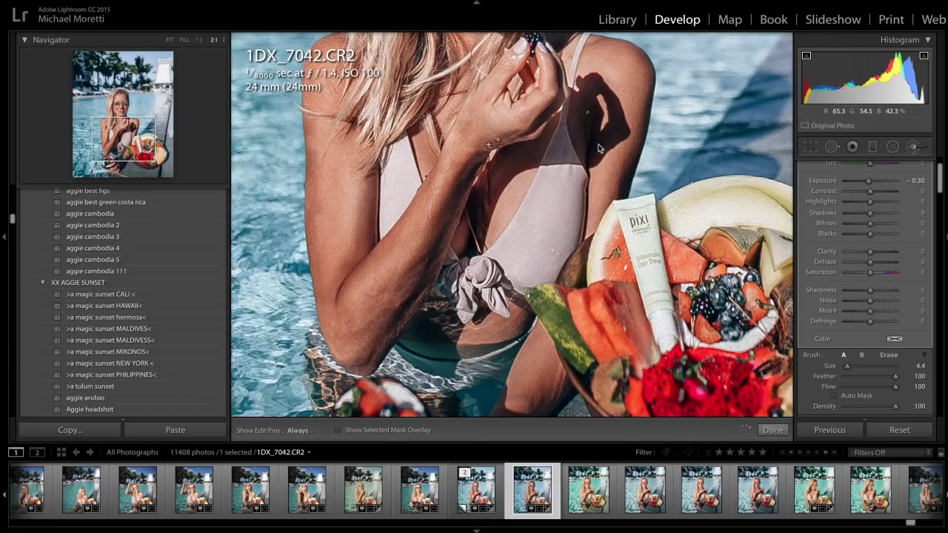
key(h)
key(h)
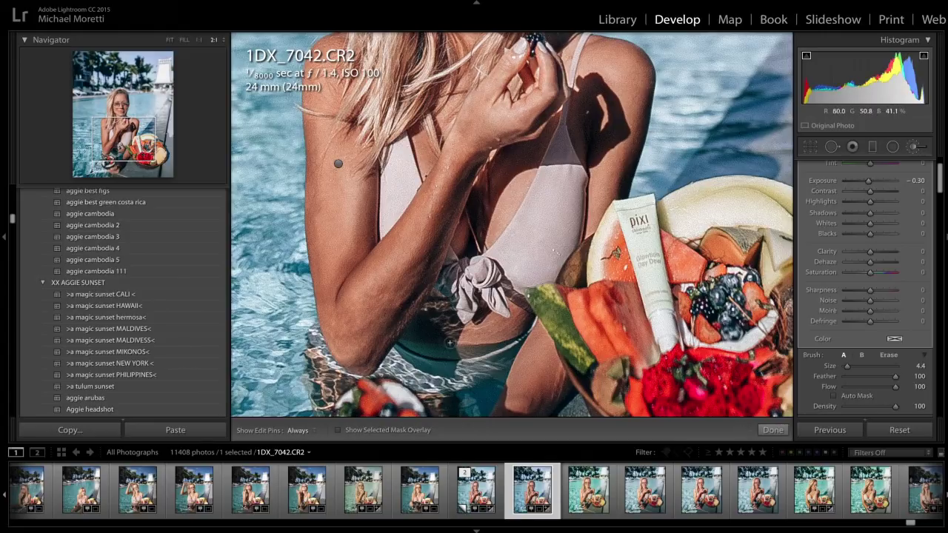
key(z)
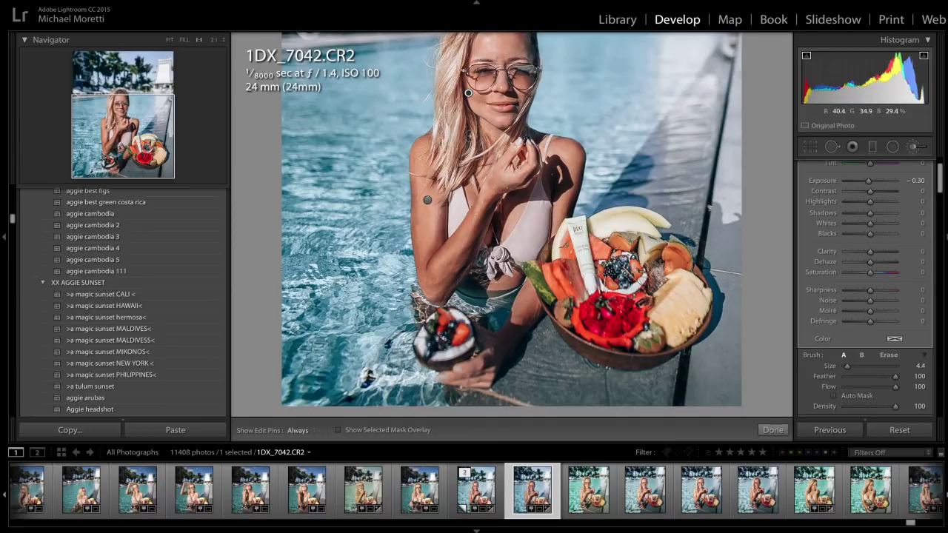
Step: Examine the burned skin in the full photo and close up, and close the adjustment brush
key(h)
key(ctrl+minus)
key(ctrl+minus)
key(ctrl+plus)
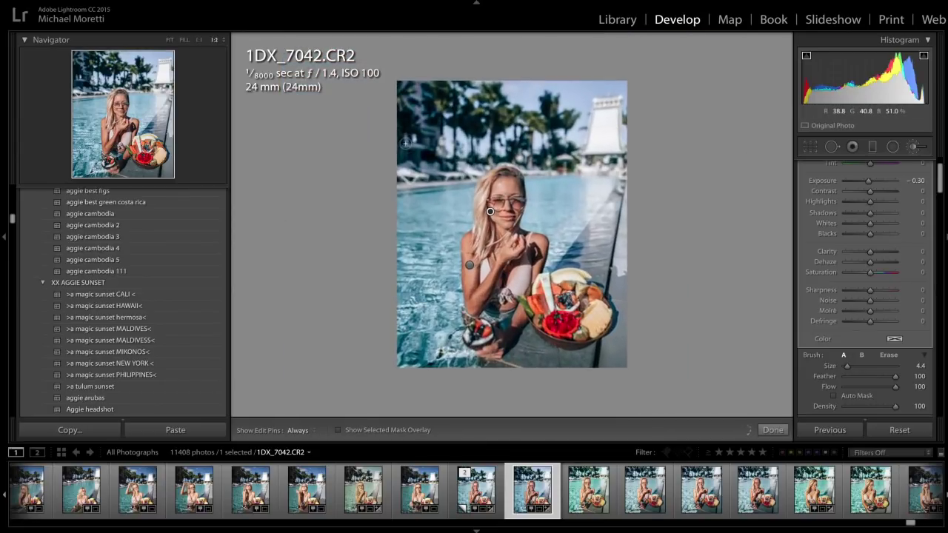
key(ctrl+plus)
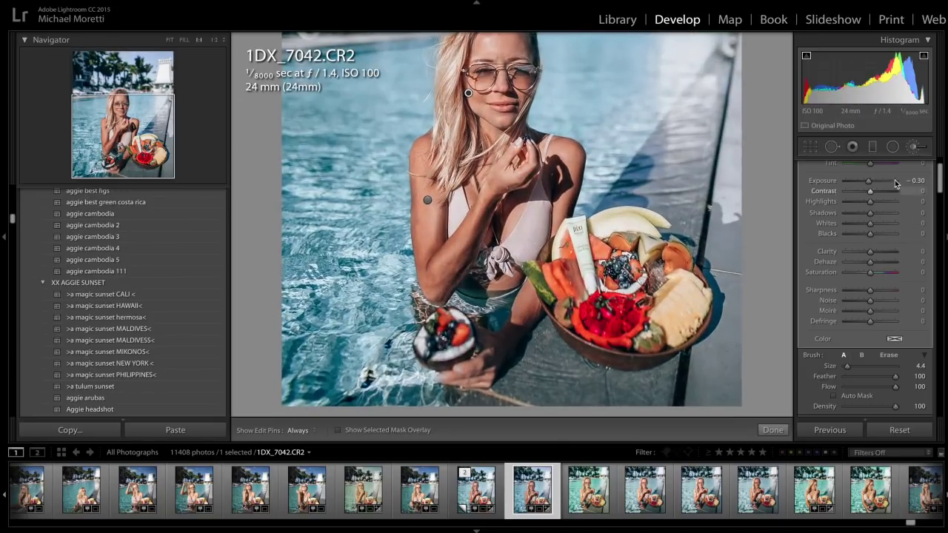
scroll(911, 167, up, 3)
click(914, 146)
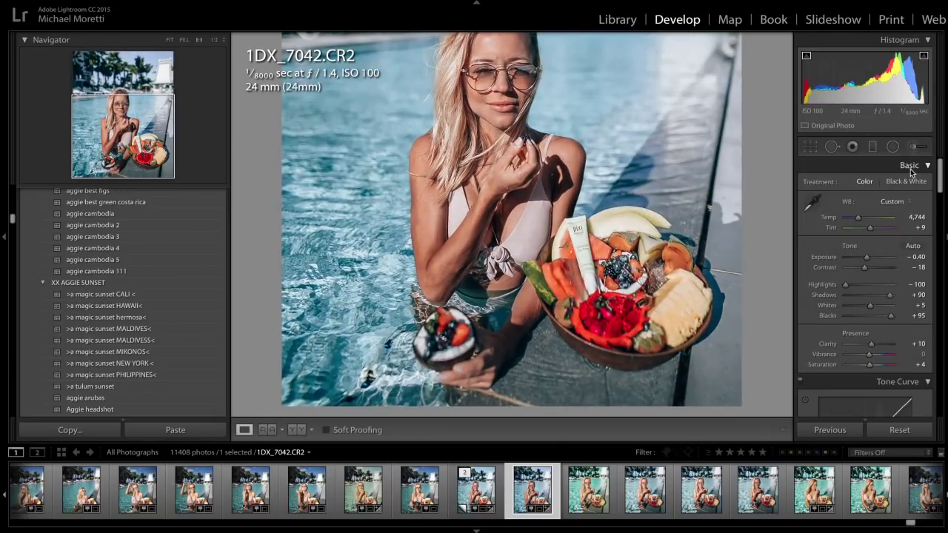
click(913, 149)
click(863, 184)
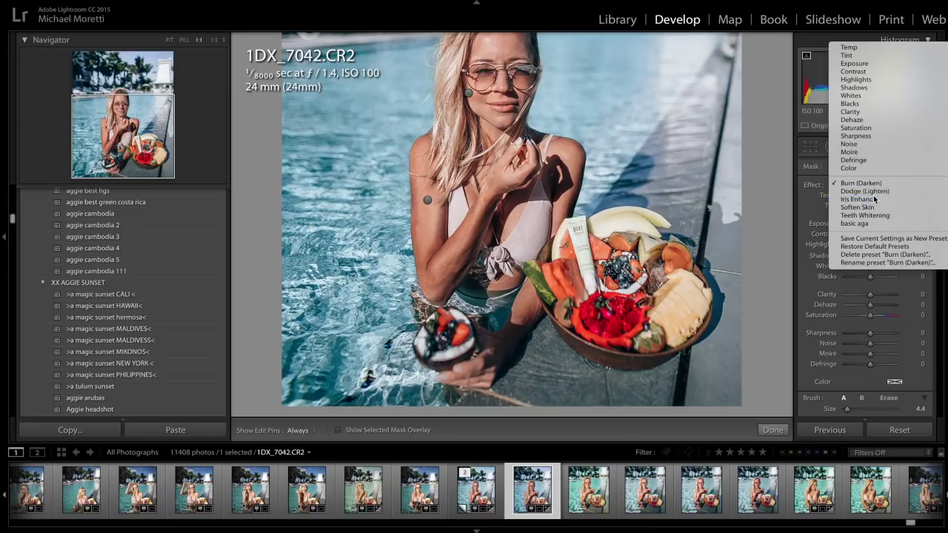
click(874, 198)
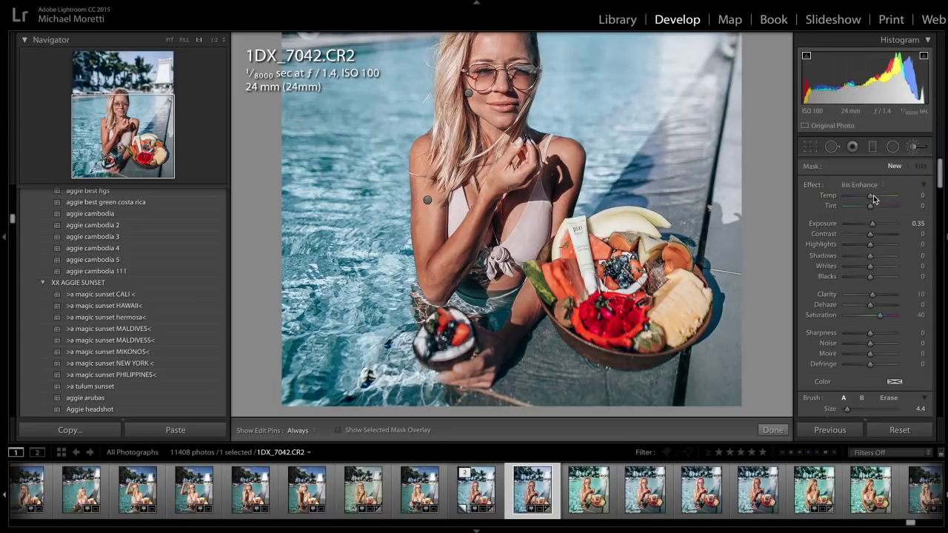
click(913, 149)
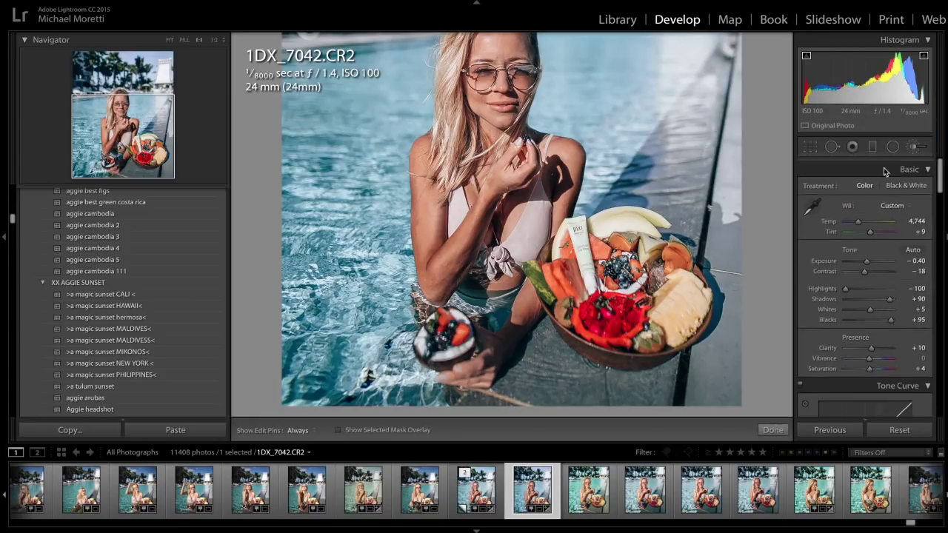
Step: Create a Dodge (Lighten) brush adjustment at exposure 0.25 and size 4.4, starting on the woman's chin, with the edit pins hidden
key(k)
click(868, 183)
click(868, 175)
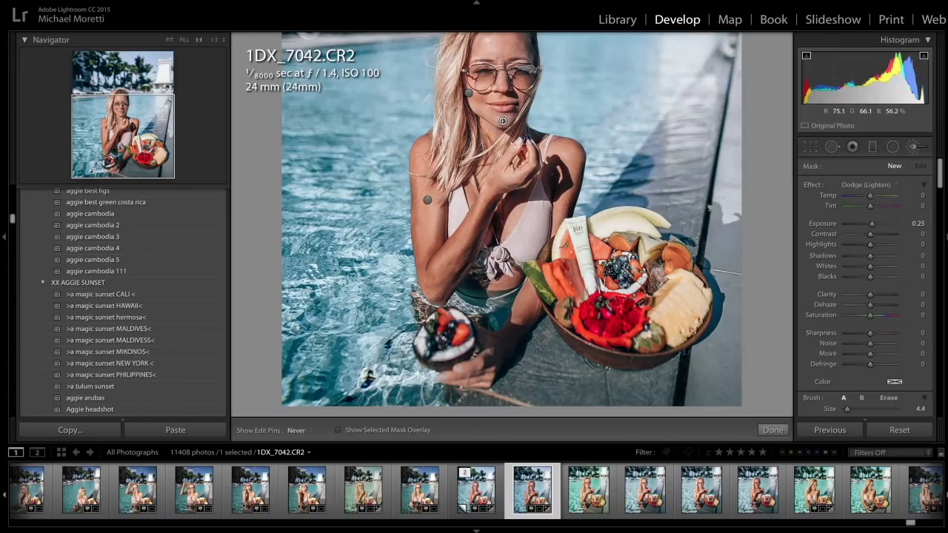
click(503, 121)
key(h)
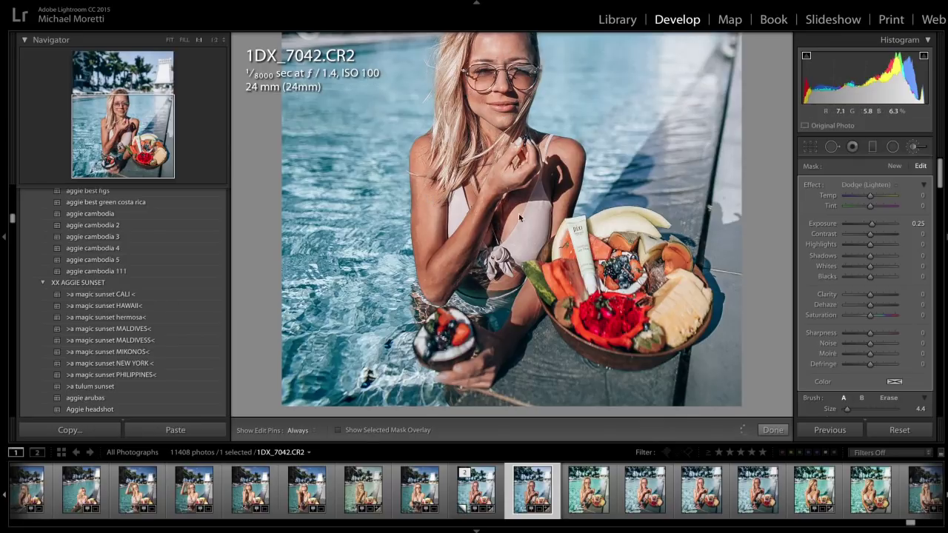
Step: Compare the dodged face and body with the edit pins hidden and shown, view the whole photo, and close the brush
key(h)
key(h)
key(h)
key(h)
key(h)
key(h)
key(h)
key(h)
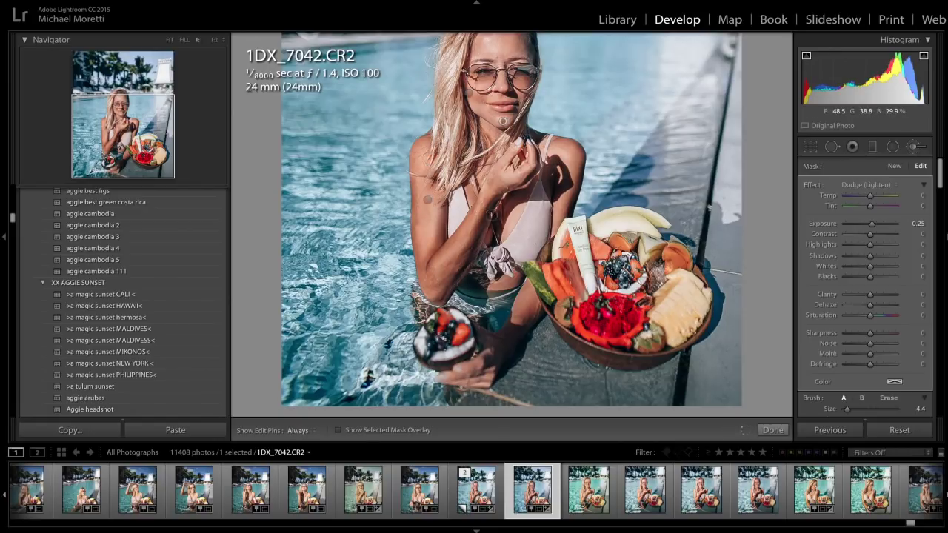
key(h)
key(h)
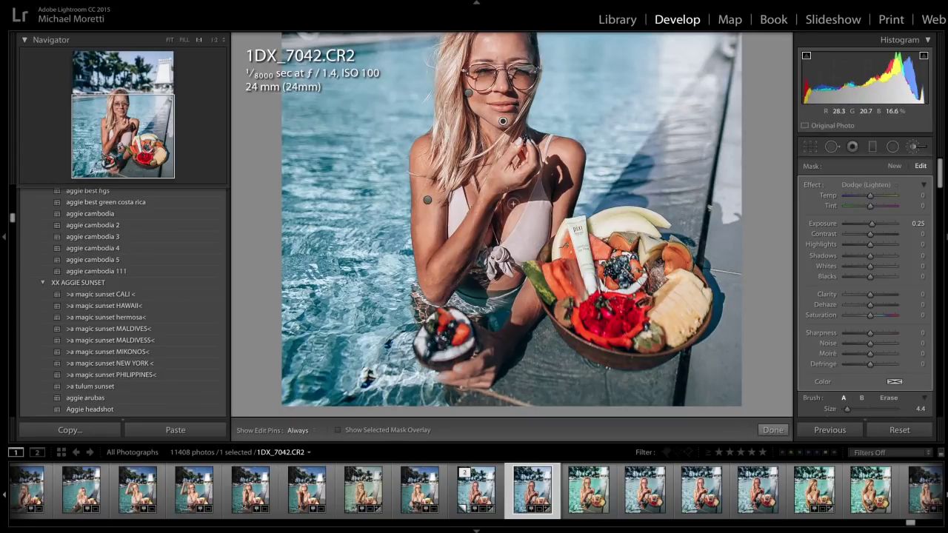
key(z)
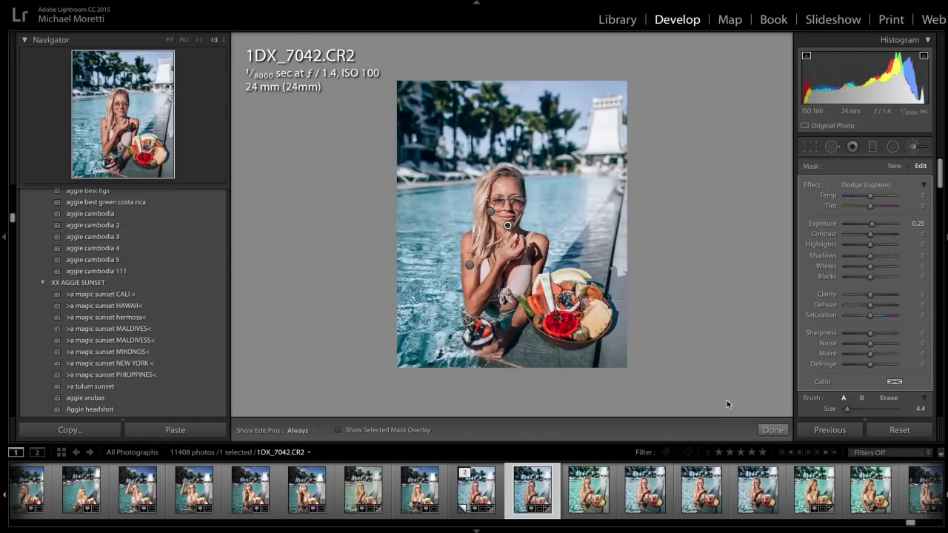
click(774, 430)
Step: Check the mask overlay of the face and arm burn adjustment, set its exposure to −0.06, and close the brush
scroll(881, 302, down, 4)
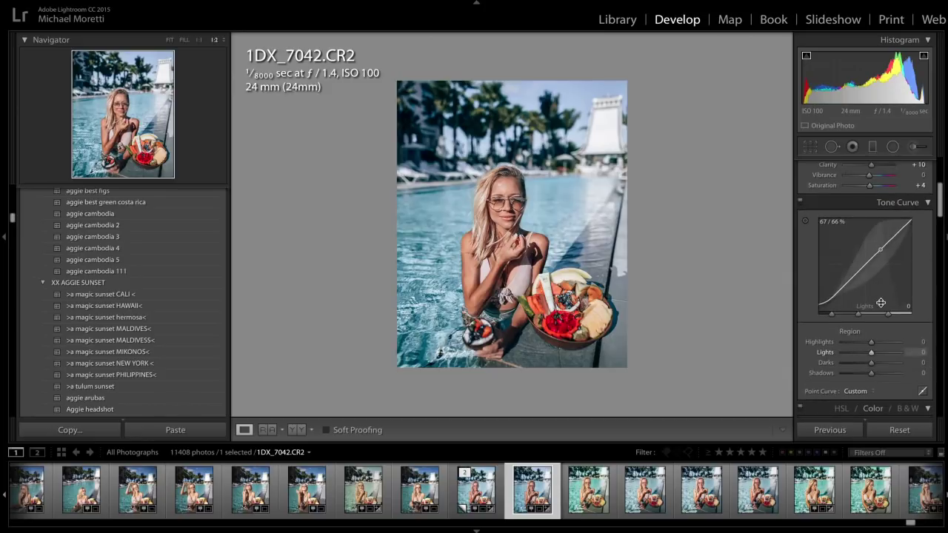
scroll(880, 302, down, 1)
scroll(880, 303, up, 5)
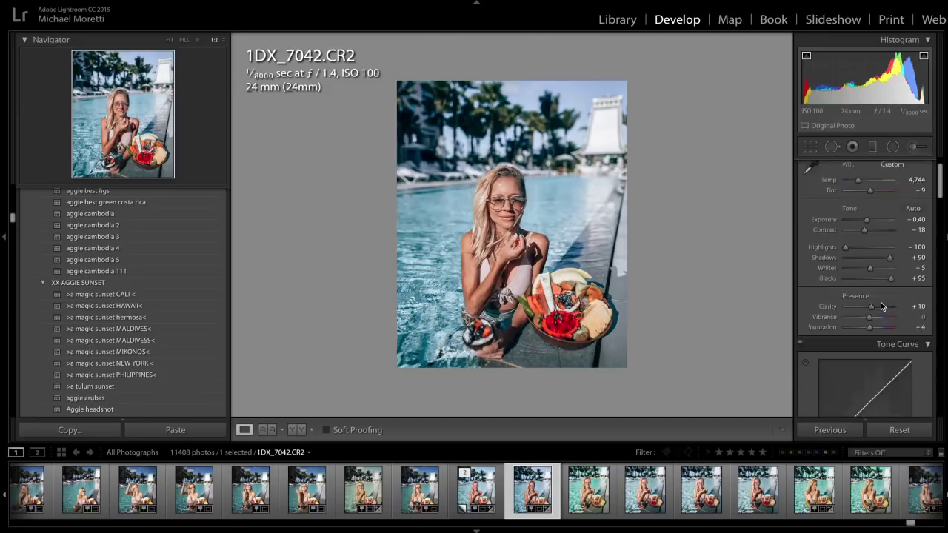
click(916, 146)
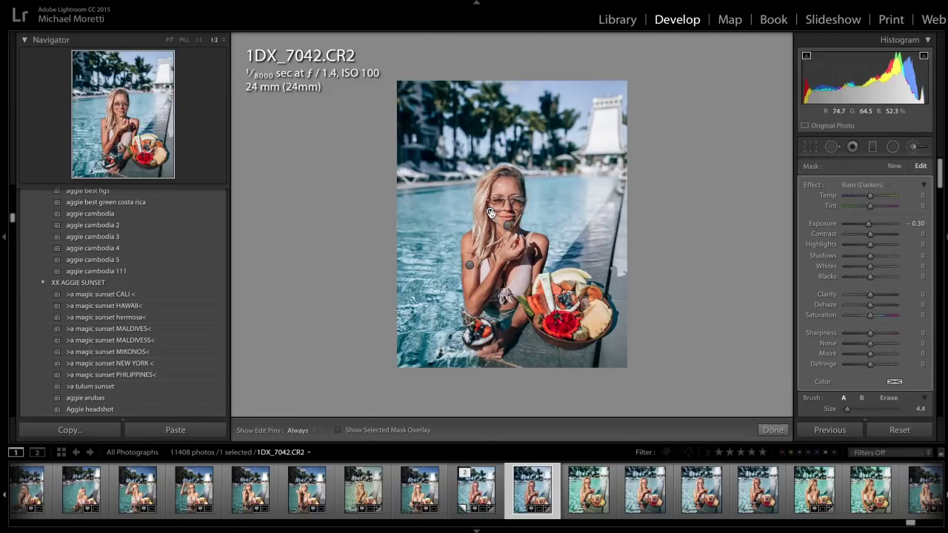
key(o)
drag(868, 223, 871, 226)
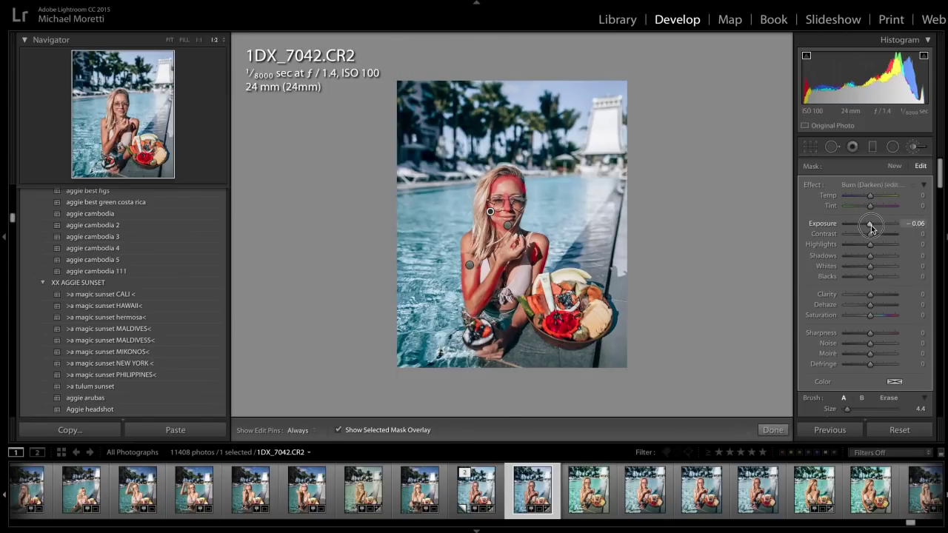
key(o)
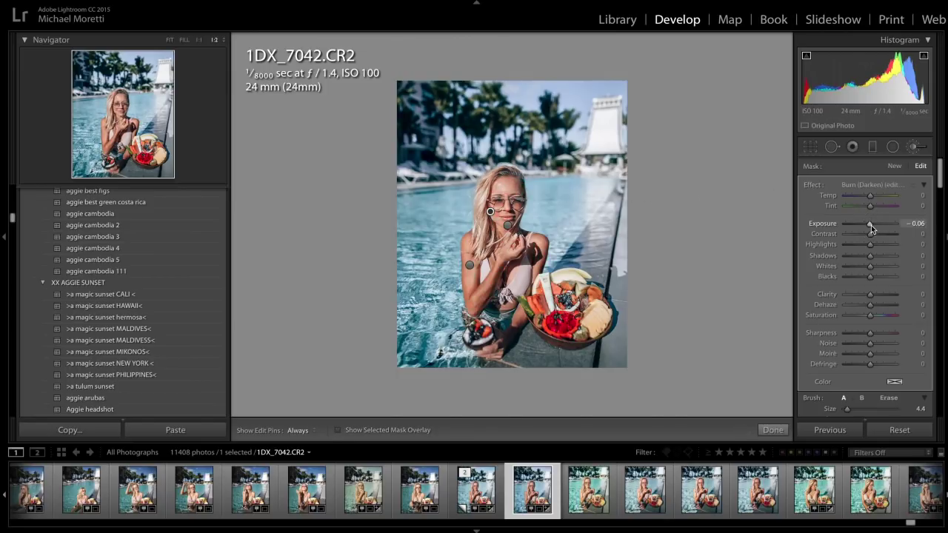
click(773, 430)
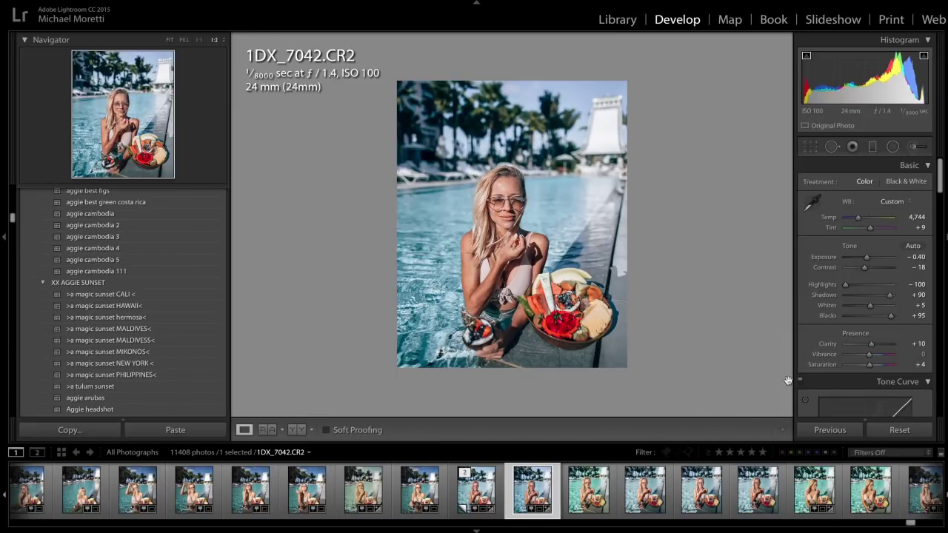
Step: Adjust the orange tones to hue −3, saturation −37 and luminance −27
scroll(868, 326, down, 3)
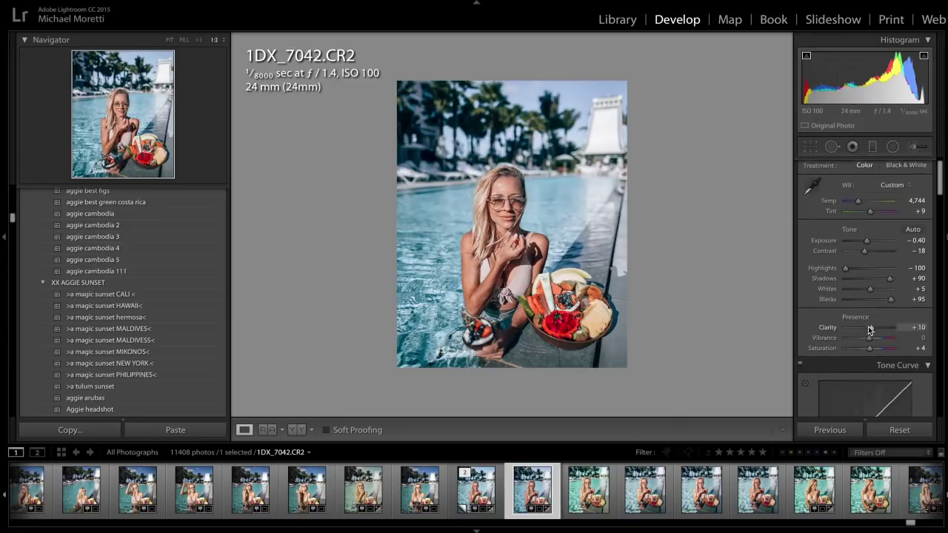
scroll(870, 330, down, 10)
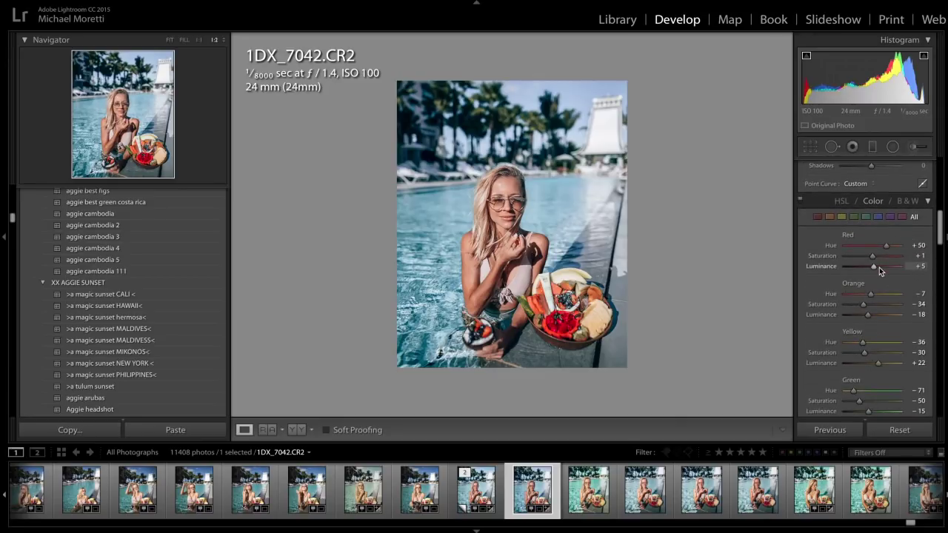
click(871, 295)
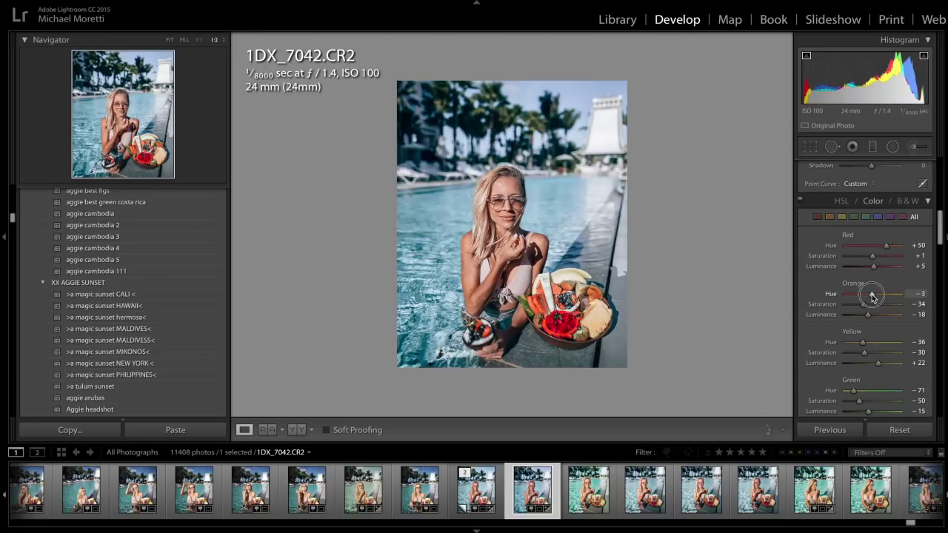
drag(872, 296, 865, 322)
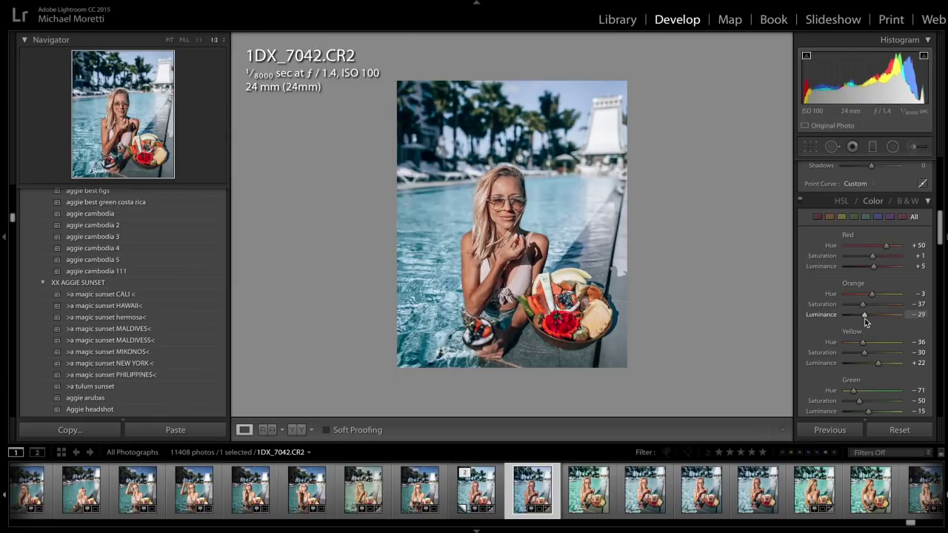
drag(865, 321, 870, 323)
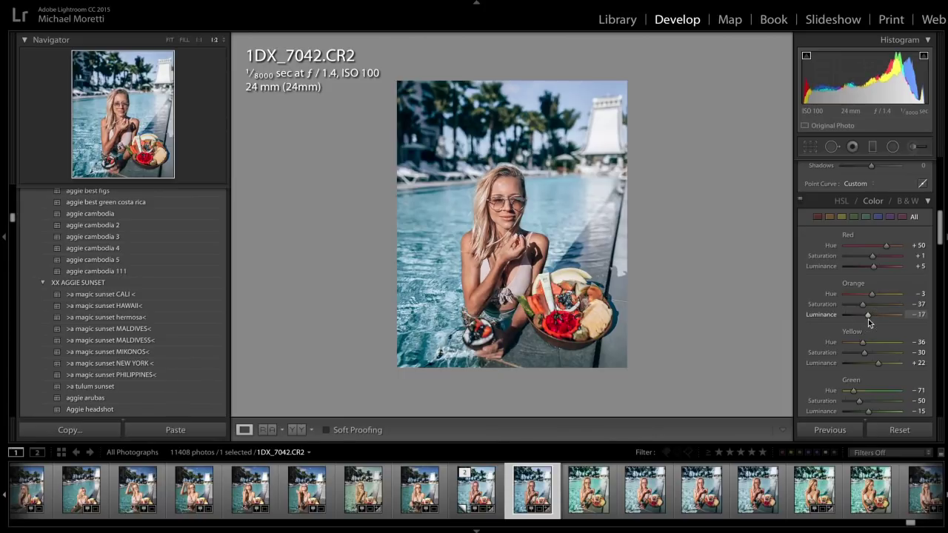
drag(869, 322, 865, 318)
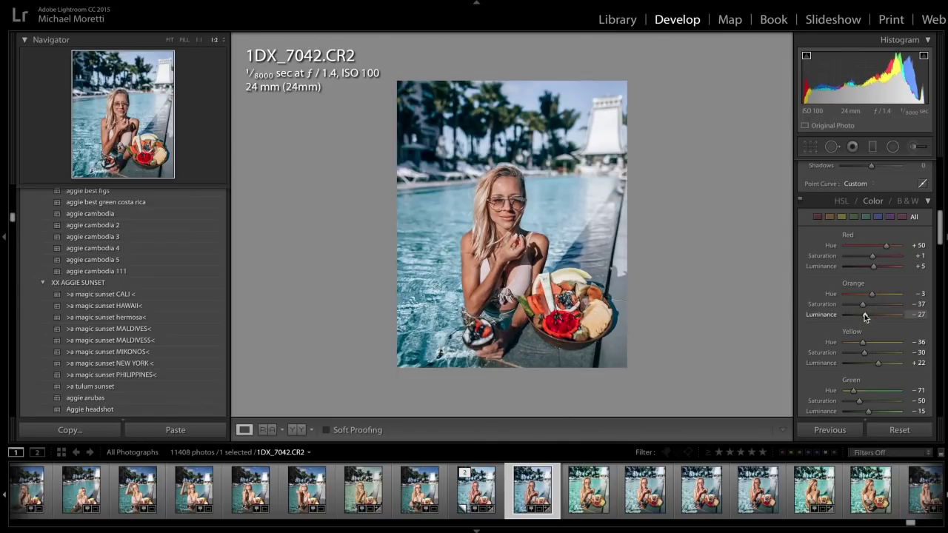
Step: Paint over the woman's blonde hair with a new size 4.4 Dodge (Lighten) brush adjustment
click(913, 146)
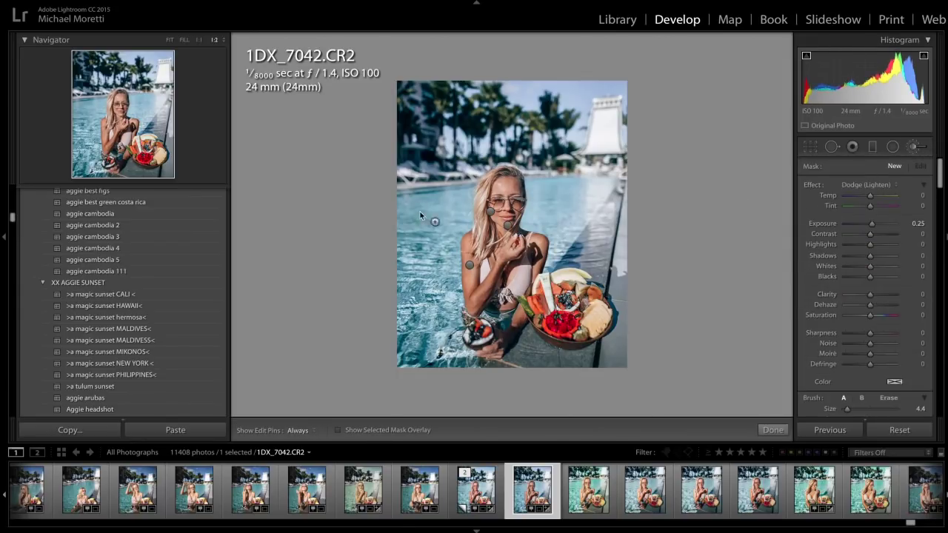
key(h)
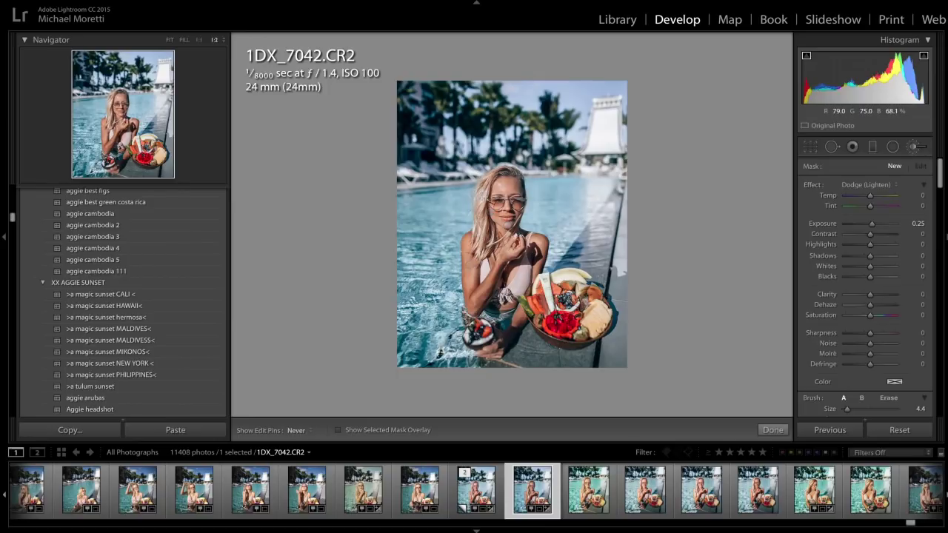
drag(482, 219, 481, 249)
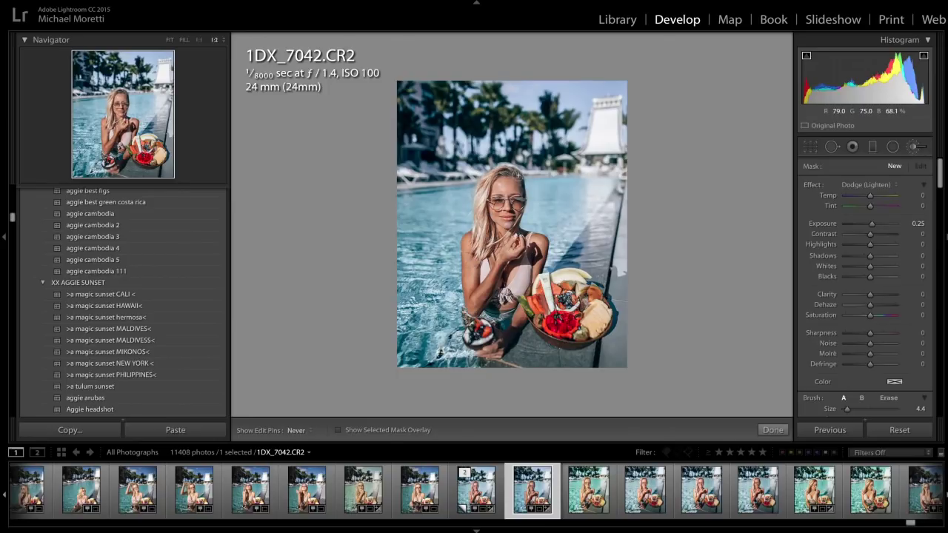
click(482, 194)
key(h)
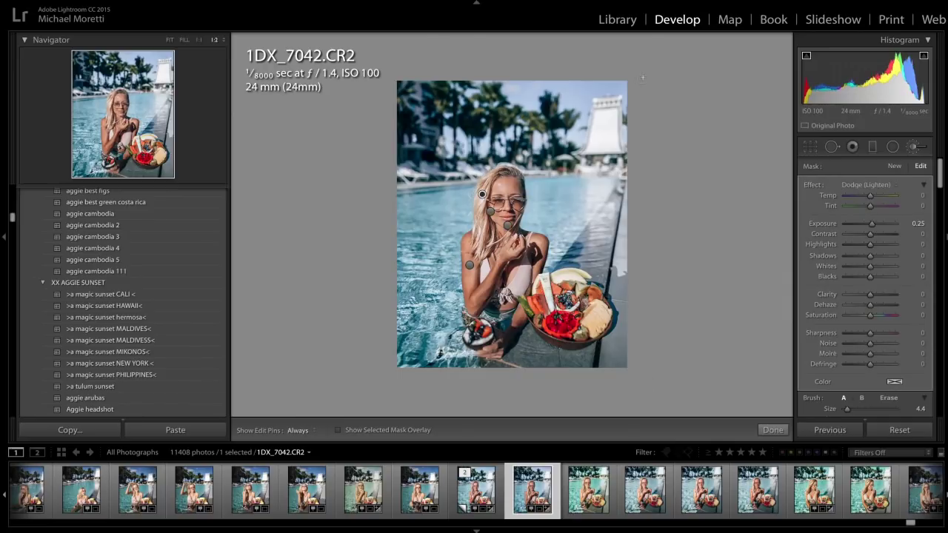
Step: Reset the hair adjustment's exposure to 0 and set its shadows to −21, whites to 12 and clarity to 18
double_click(824, 223)
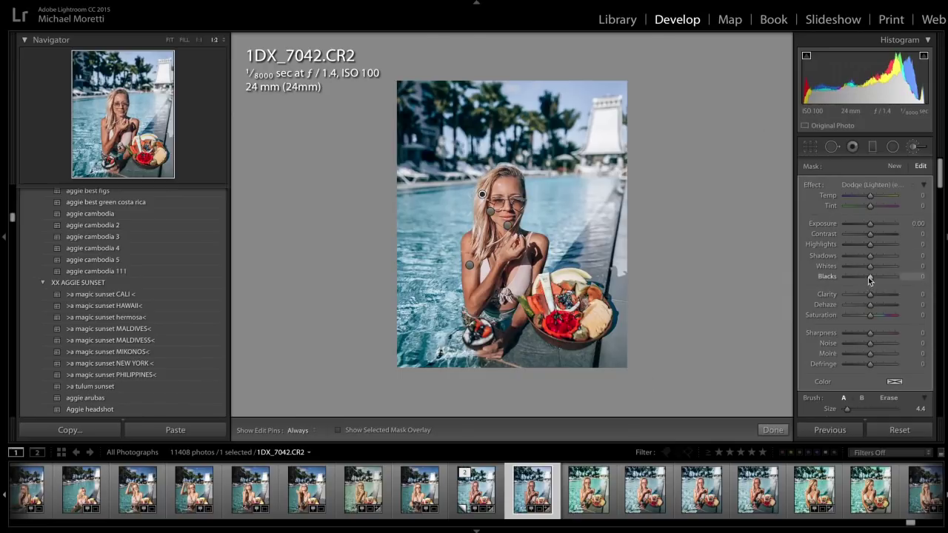
drag(875, 271, 861, 258)
drag(870, 295, 873, 296)
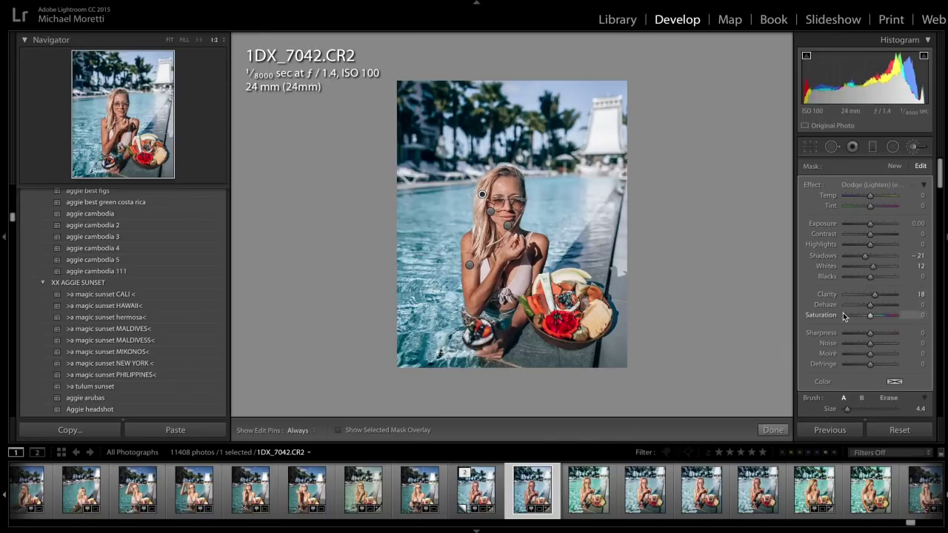
Step: Erase mask spill around the top of the hair with a size 2.6 Auto Mask eraser, using the mask overlay, and close the brush
key(o)
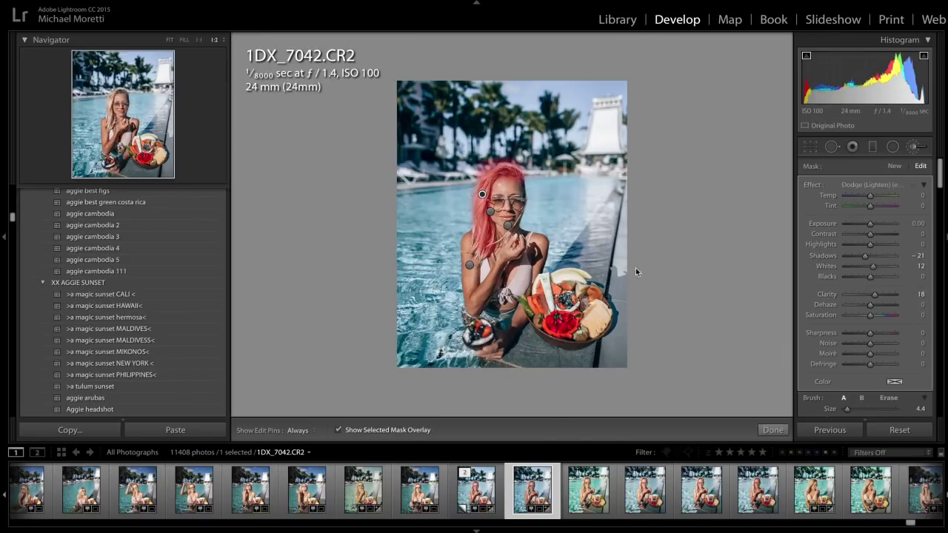
scroll(822, 315, down, 2)
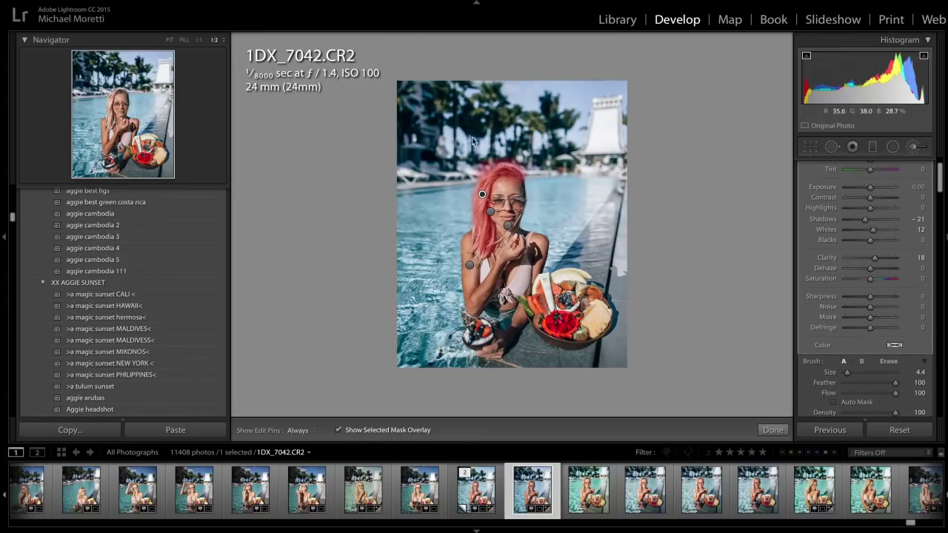
click(889, 362)
key(h)
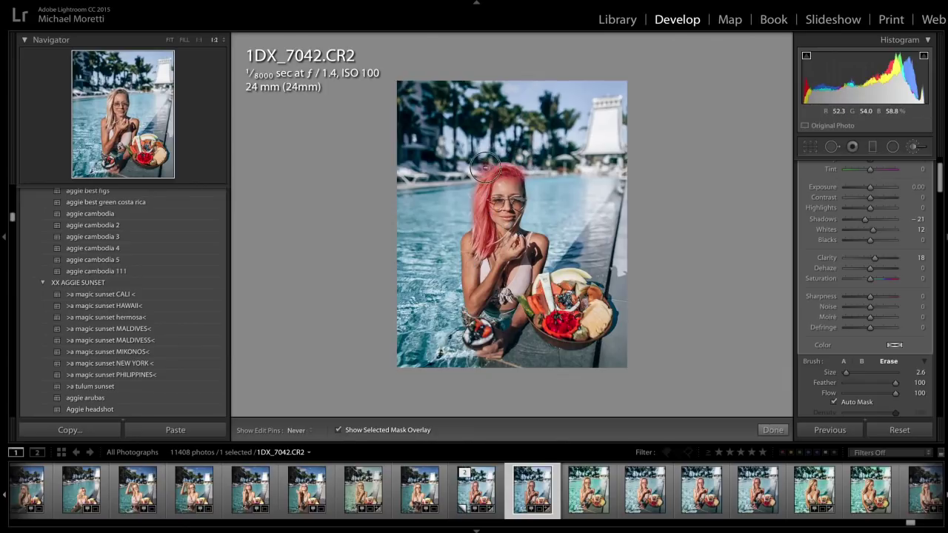
key(h)
key(o)
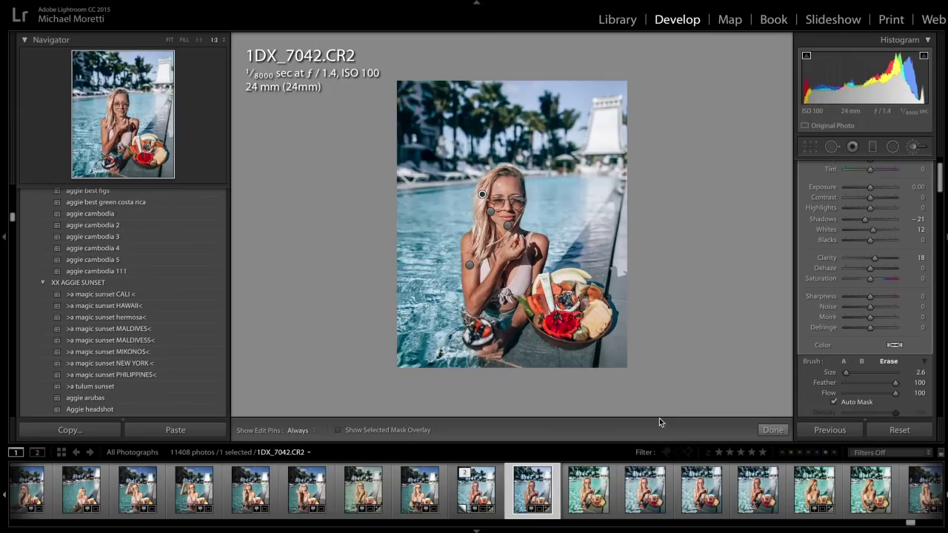
click(771, 431)
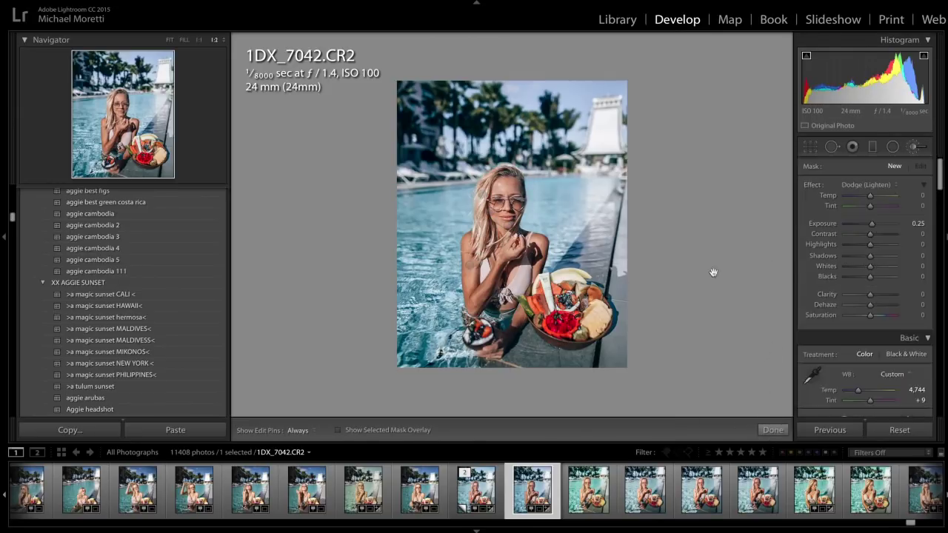
Step: Paint over the fruit bowl with a new size 4.4 Dodge (Lighten) brush adjustment, checking the coverage with the mask overlay
key(k)
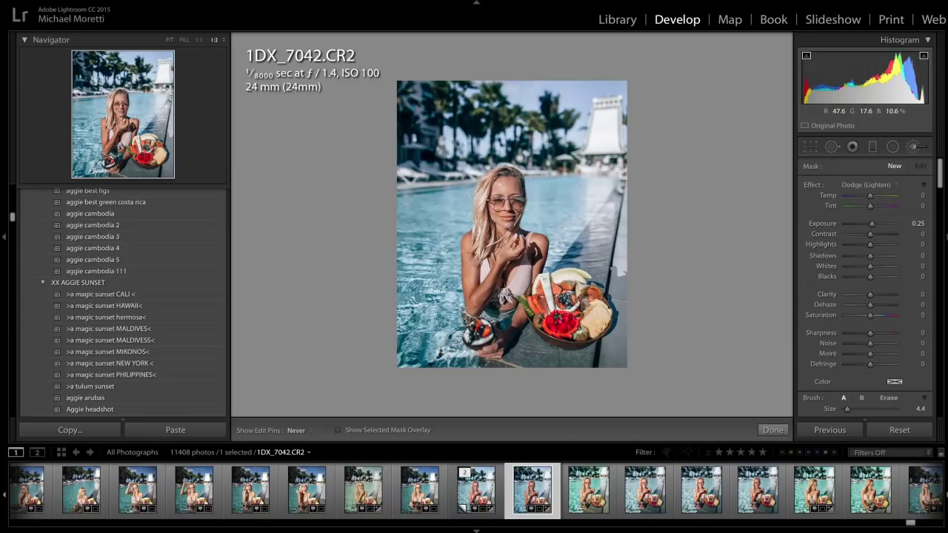
click(565, 323)
key(o)
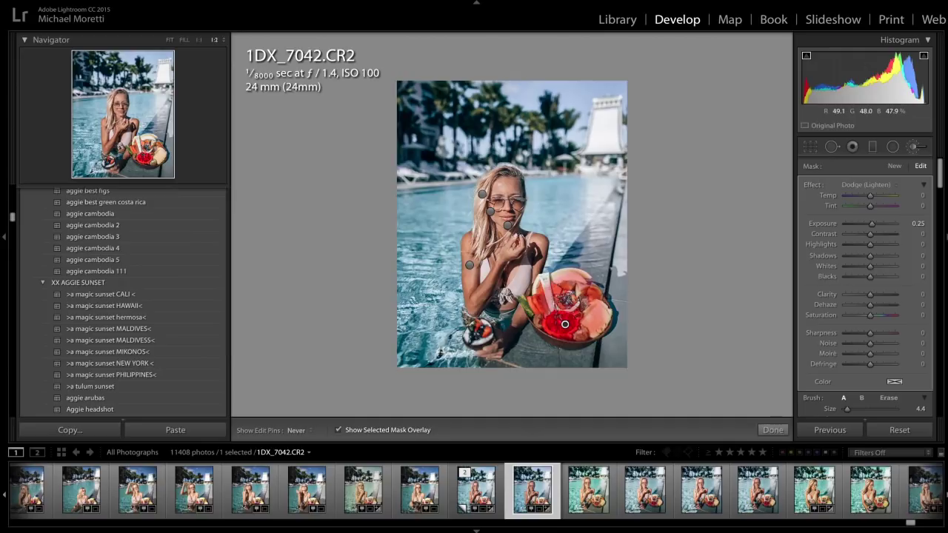
key(h)
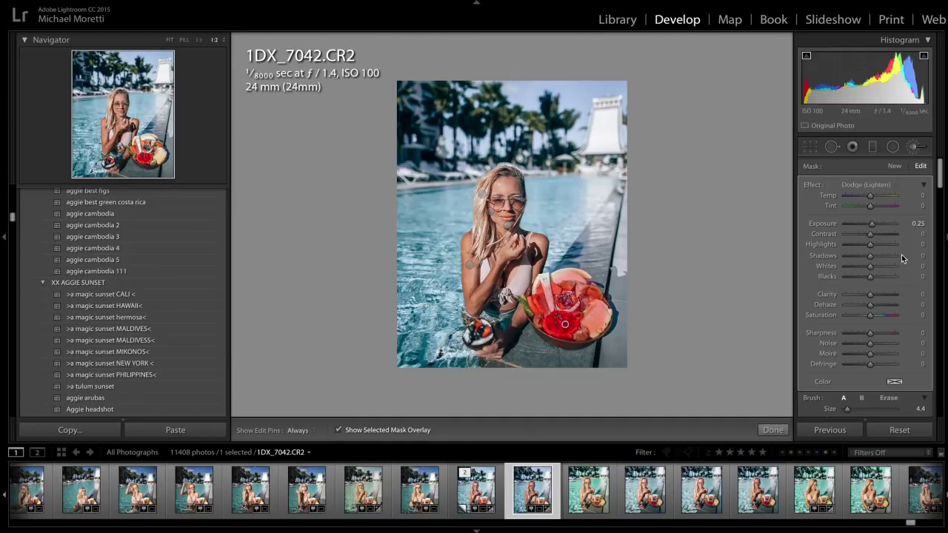
click(865, 184)
click(862, 184)
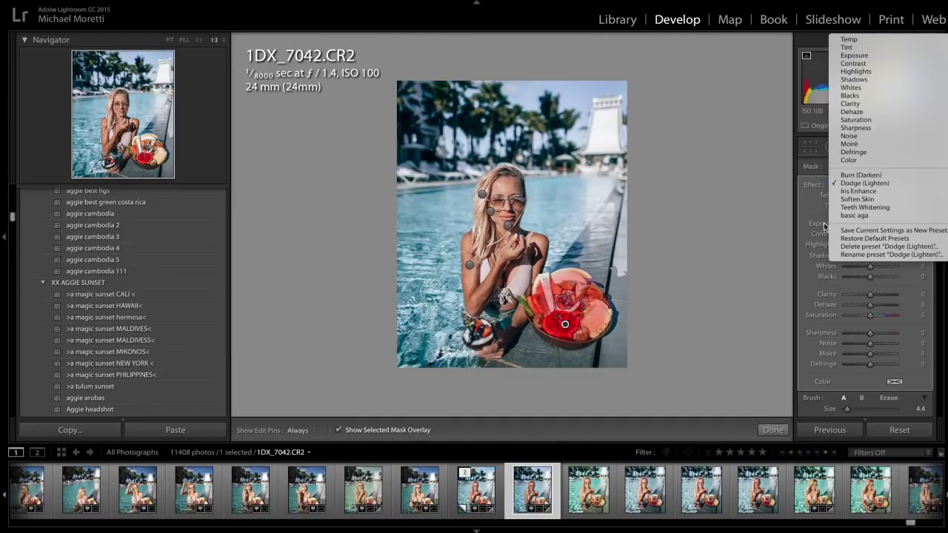
Step: Reset the fruit bowl adjustment's exposure to 0, slightly reduce its saturation with the mask overlay hidden, and close the brush
drag(870, 316, 868, 321)
key(o)
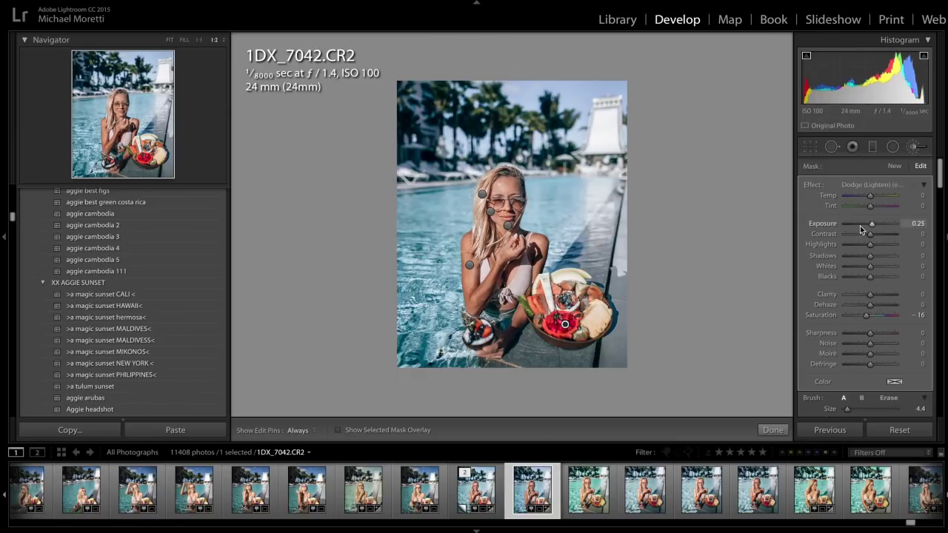
double_click(821, 225)
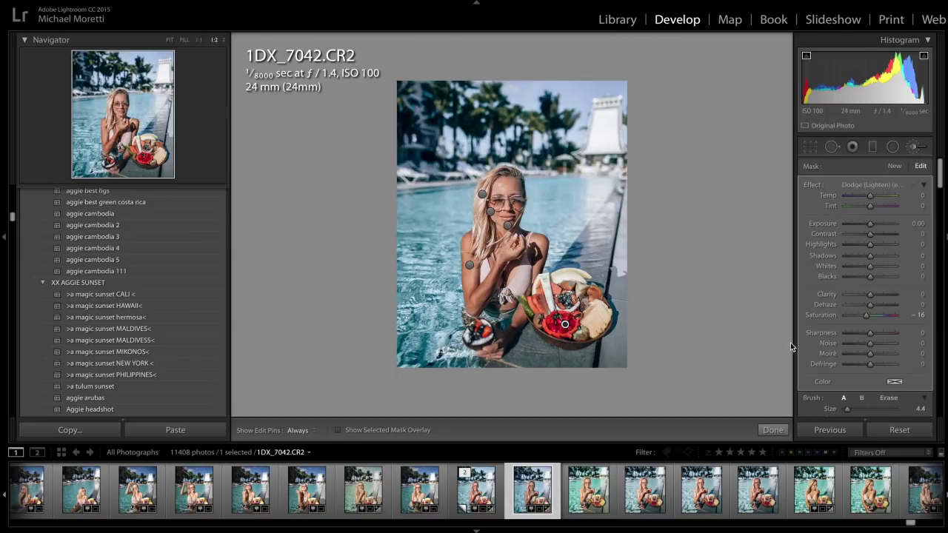
drag(866, 316, 868, 318)
click(772, 430)
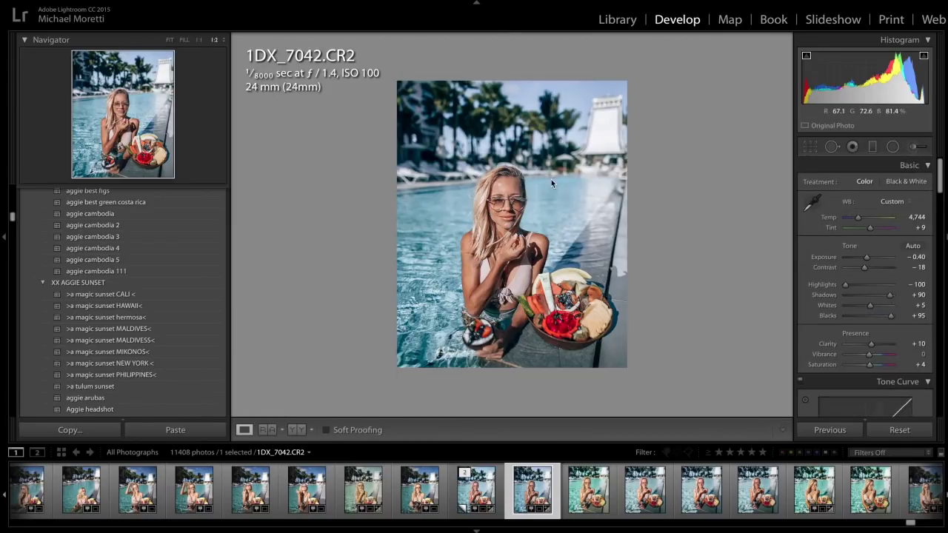
Step: Set up a new size 4.4 adjustment brush with exposure 0.16 and clarity 21, zoomed in on the woman's face
key(z)
drag(150, 147, 121, 111)
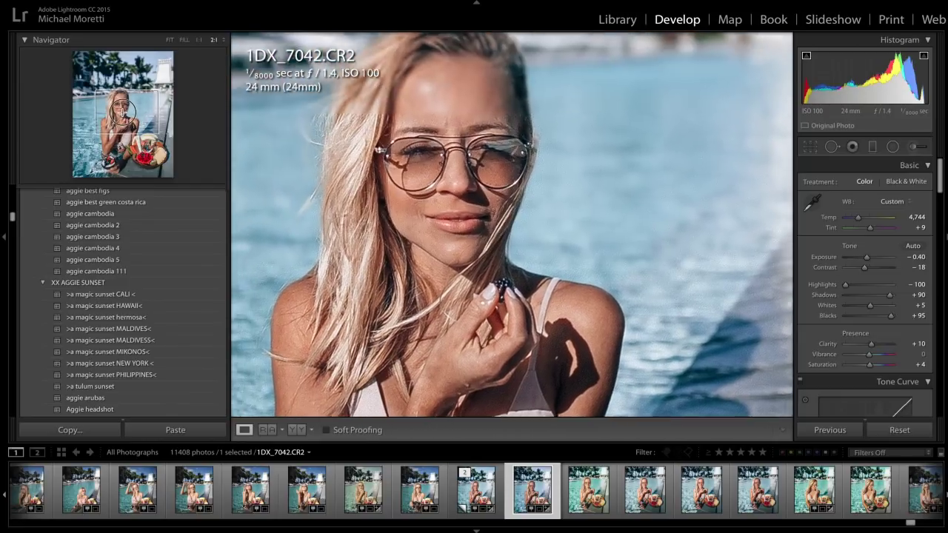
key(ctrl+equal)
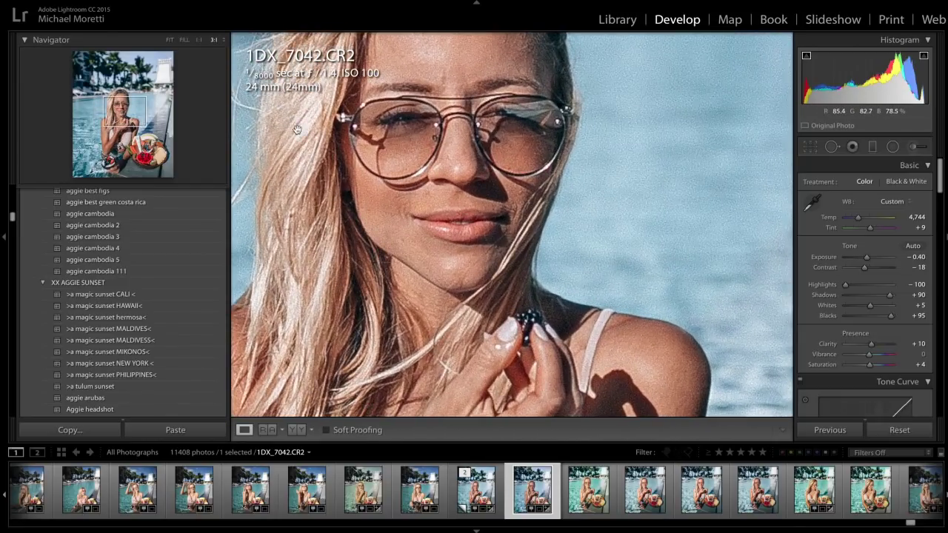
click(917, 146)
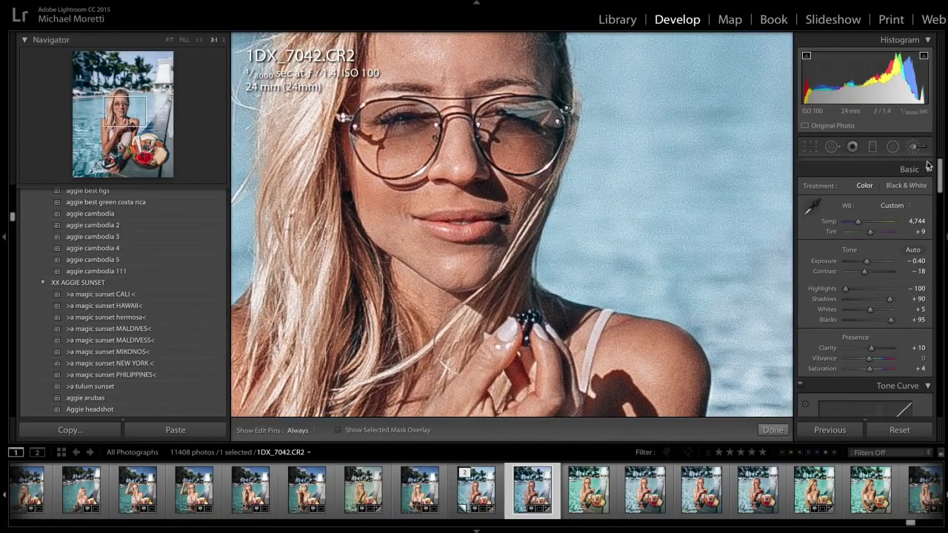
click(850, 185)
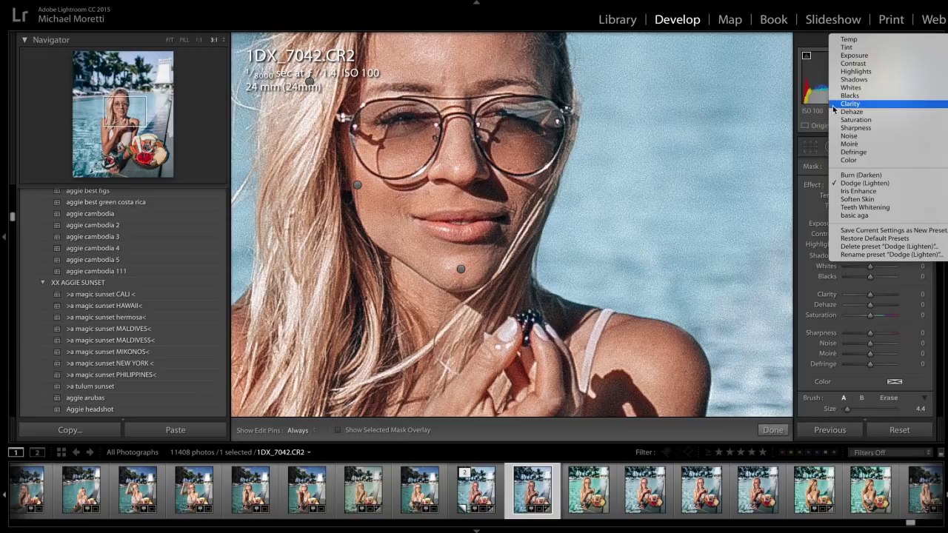
click(843, 184)
drag(874, 225, 871, 224)
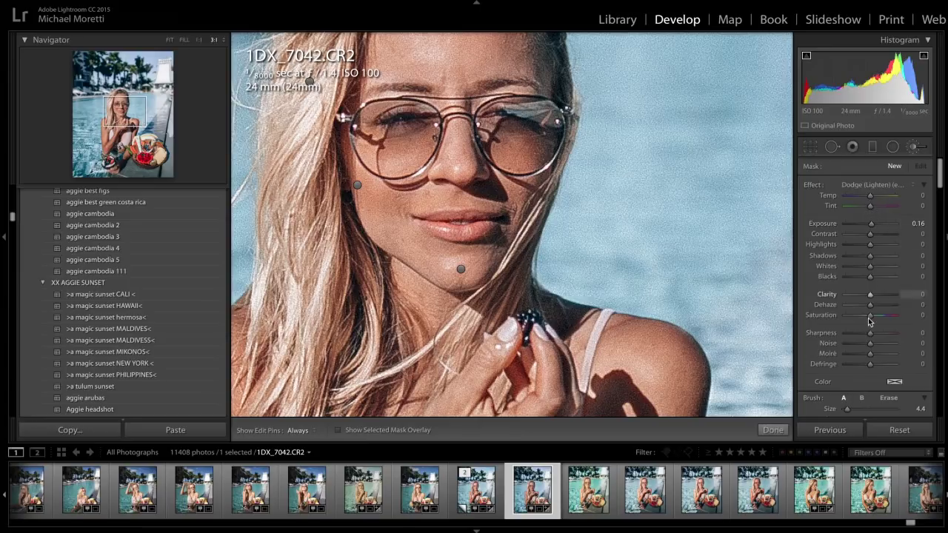
drag(870, 294, 875, 294)
Step: Paint over both sunglass lenses using the mask overlay, and set the adjustment's clarity to 81
key(h)
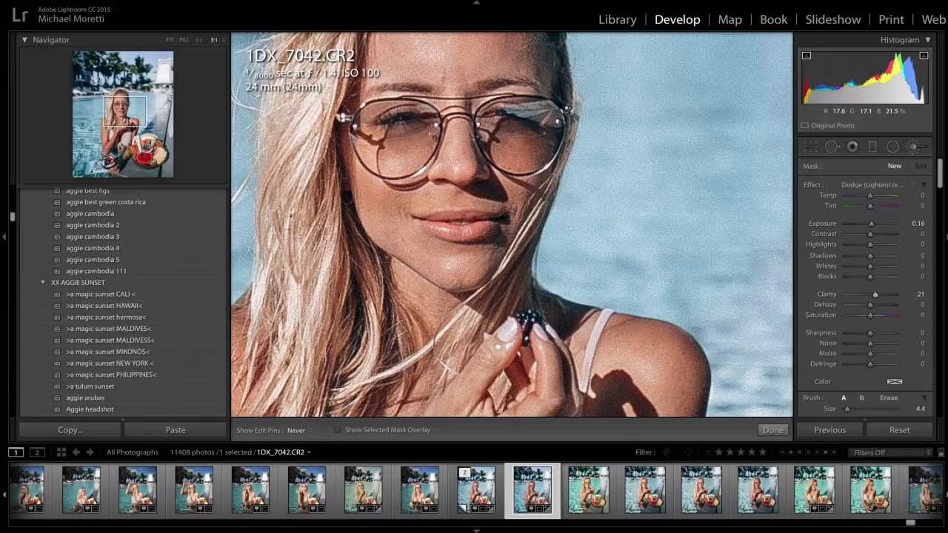
click(400, 119)
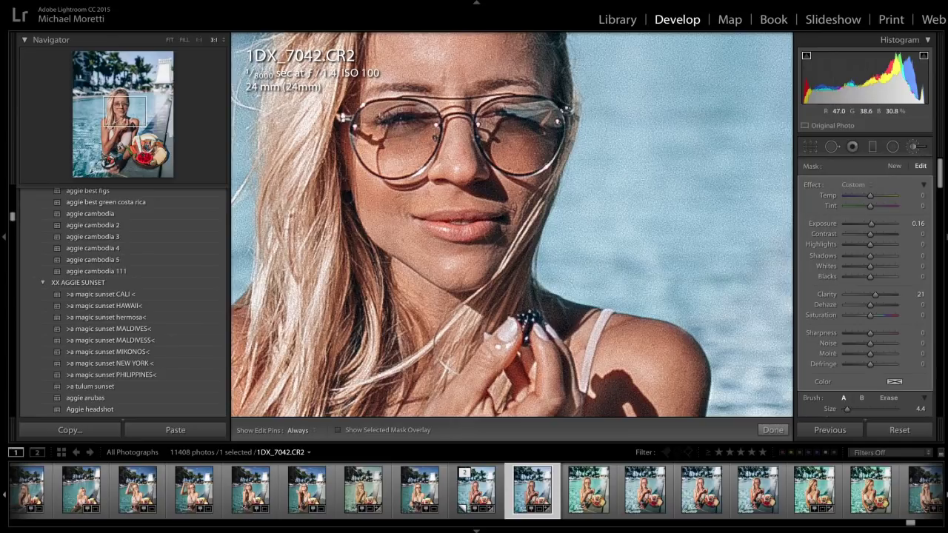
key(h)
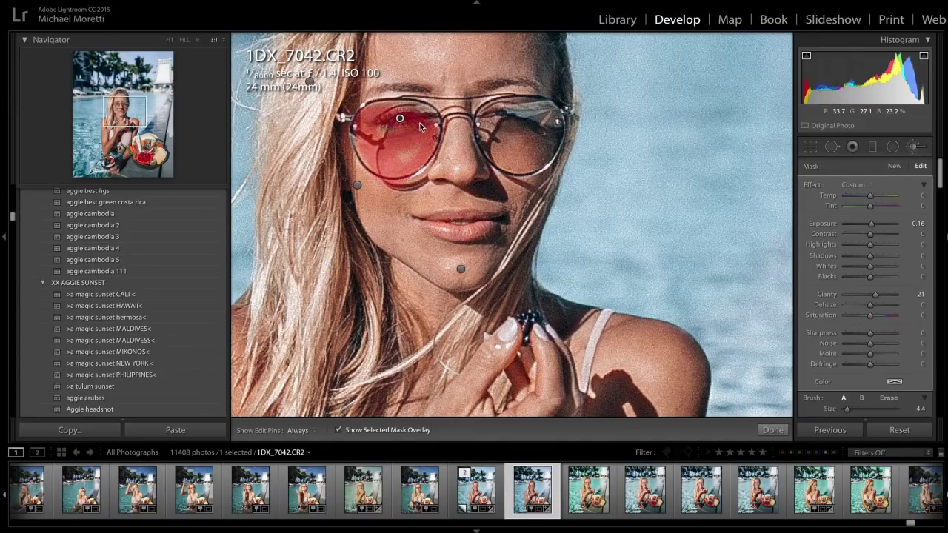
key(h)
mouse_move(415, 106)
mouse_down()
mouse_move(356, 124)
mouse_move(362, 154)
mouse_up()
drag(419, 111, 436, 120)
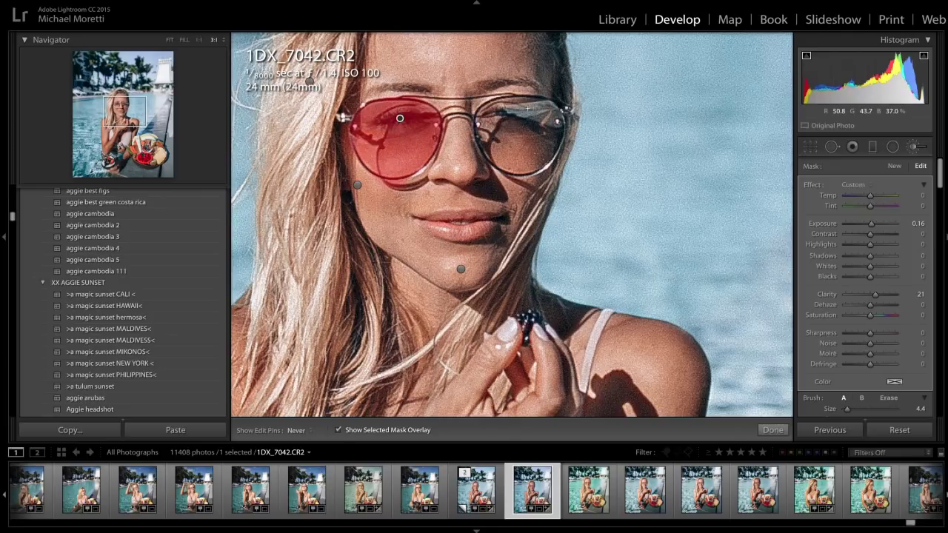
mouse_move(482, 119)
mouse_down()
mouse_move(505, 168)
mouse_move(539, 162)
mouse_move(555, 120)
mouse_up()
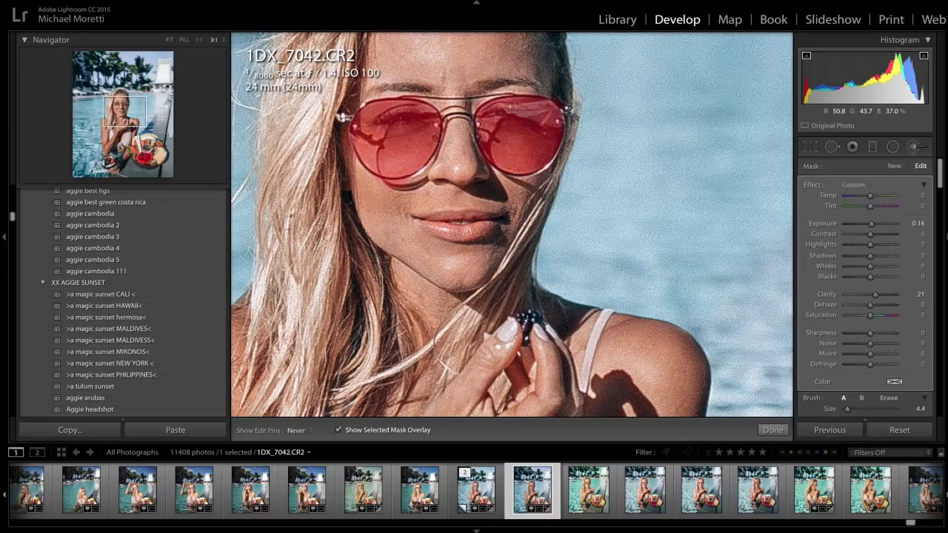
key(h)
key(o)
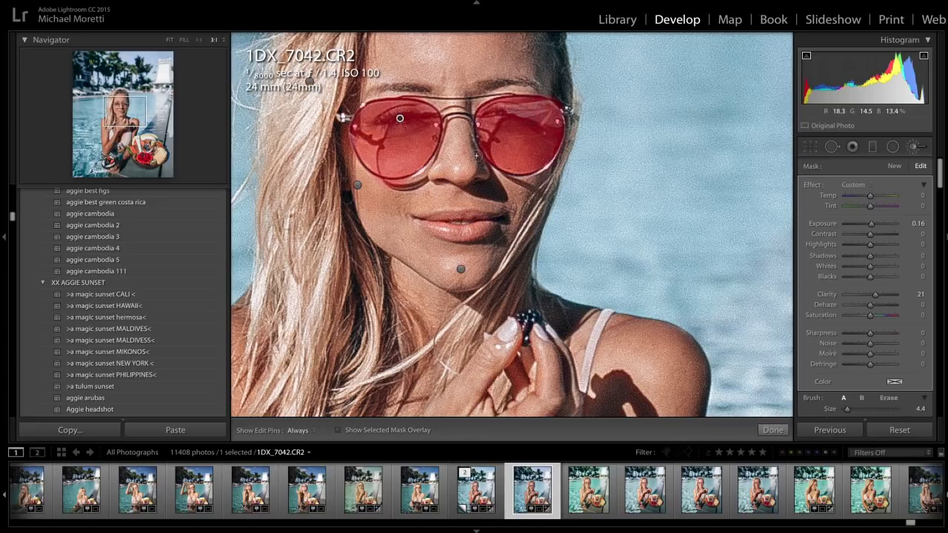
drag(880, 295, 895, 294)
Step: Try colouring the sunglass lenses with tint 33 and temperatures of 55 and 16, and reset both sliders to 0
mouse_move(871, 206)
mouse_down()
mouse_move(892, 208)
mouse_move(873, 198)
mouse_up()
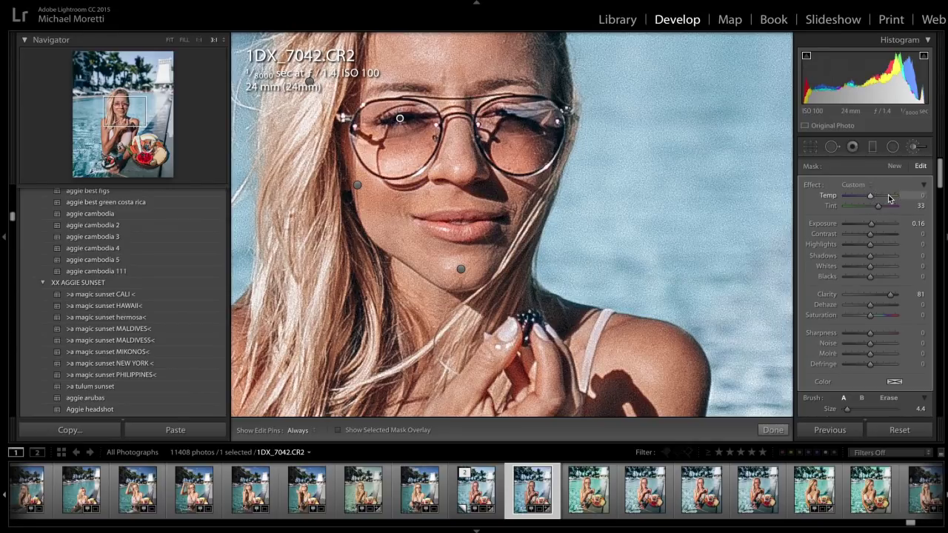
drag(889, 196, 886, 198)
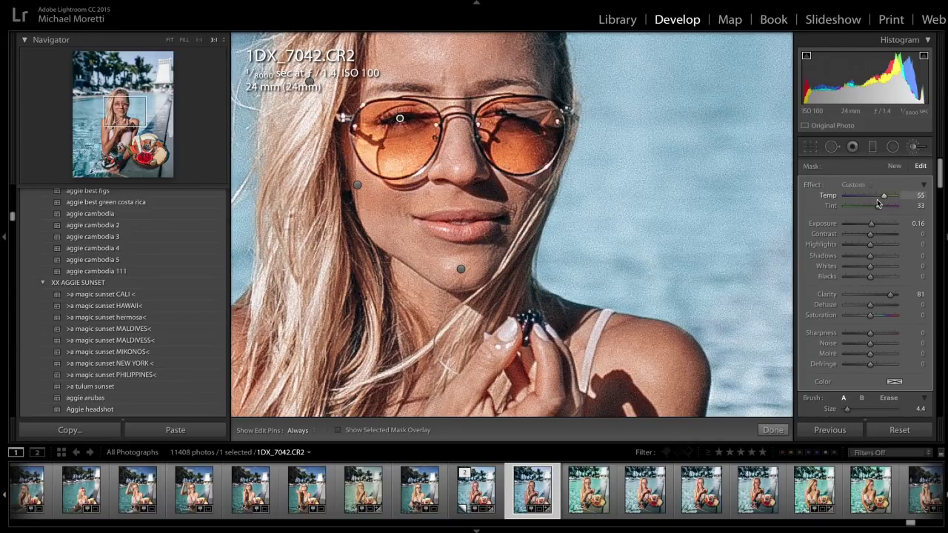
key(ctrl+minus)
key(ctrl+minus)
key(ctrl+minus)
key(ctrl+minus)
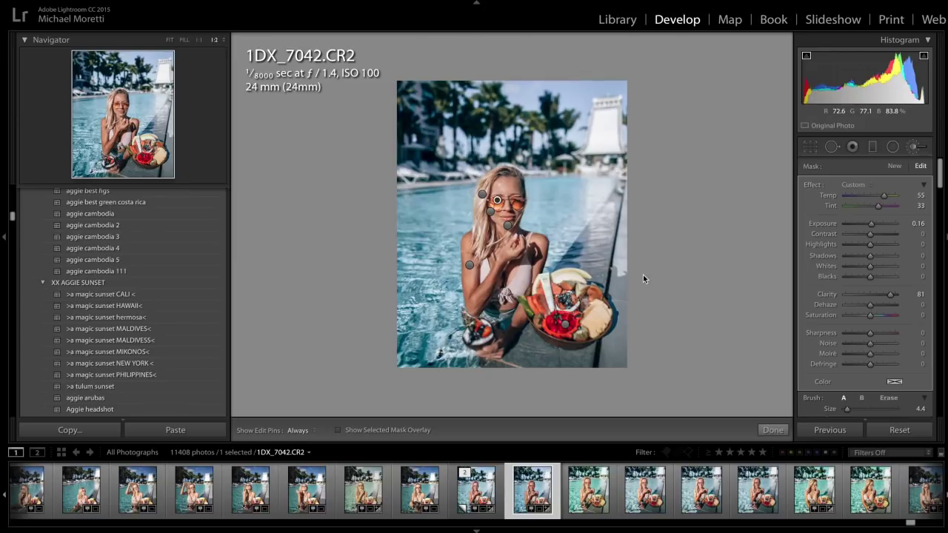
drag(884, 197, 876, 197)
double_click(874, 196)
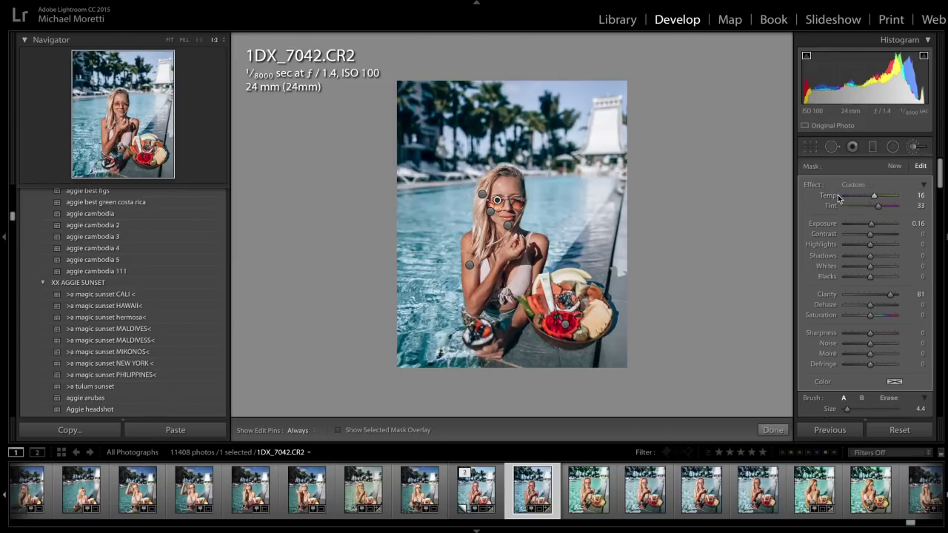
double_click(829, 206)
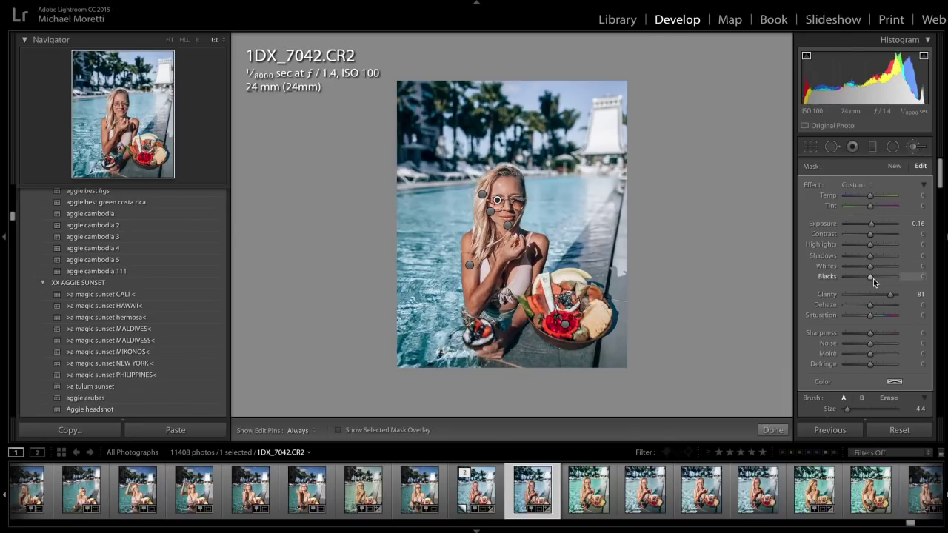
Step: Set the lens adjustment's blacks to 11, raise its sharpness, and close the brush
drag(871, 276, 874, 282)
click(872, 334)
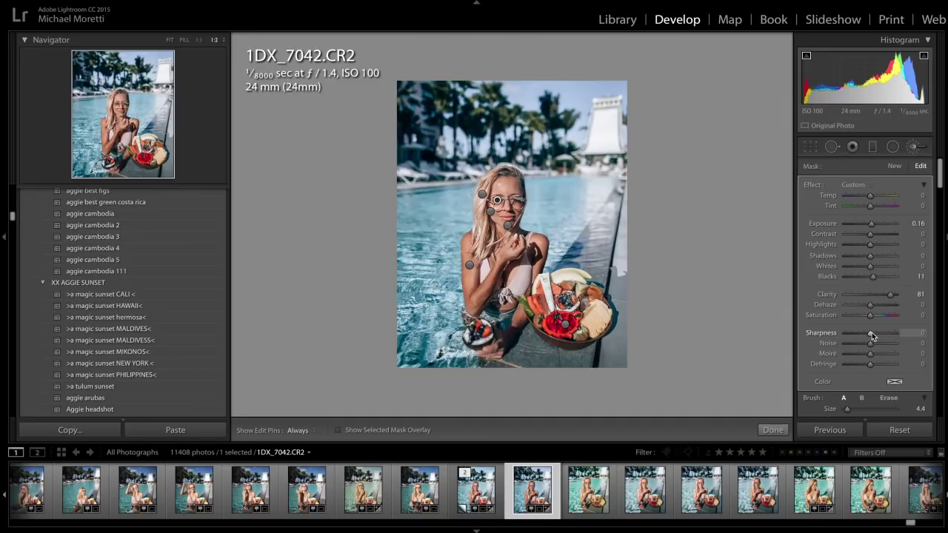
drag(872, 334, 878, 333)
click(773, 430)
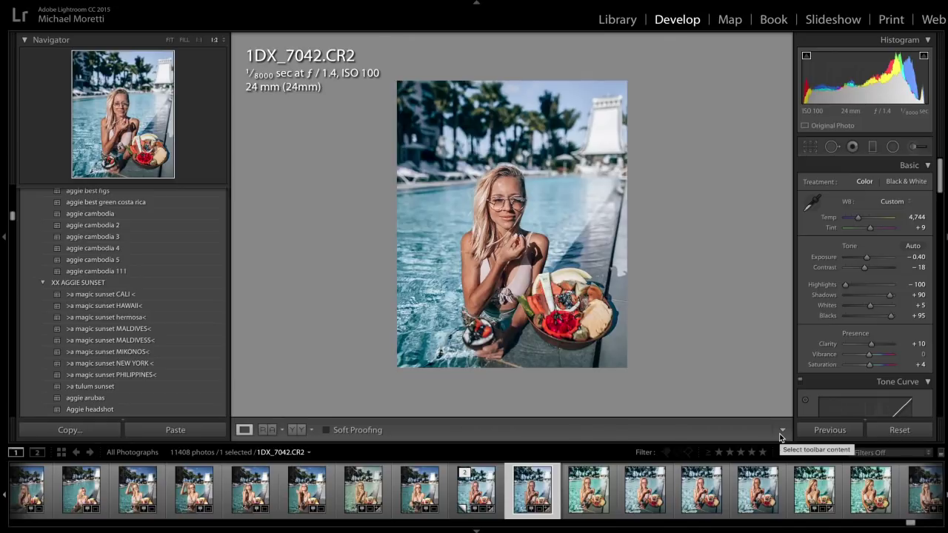
Step: Add a diagonal graduated filter over the left side of the photo with clarity 52 and exposure 1.00, and close it
click(914, 147)
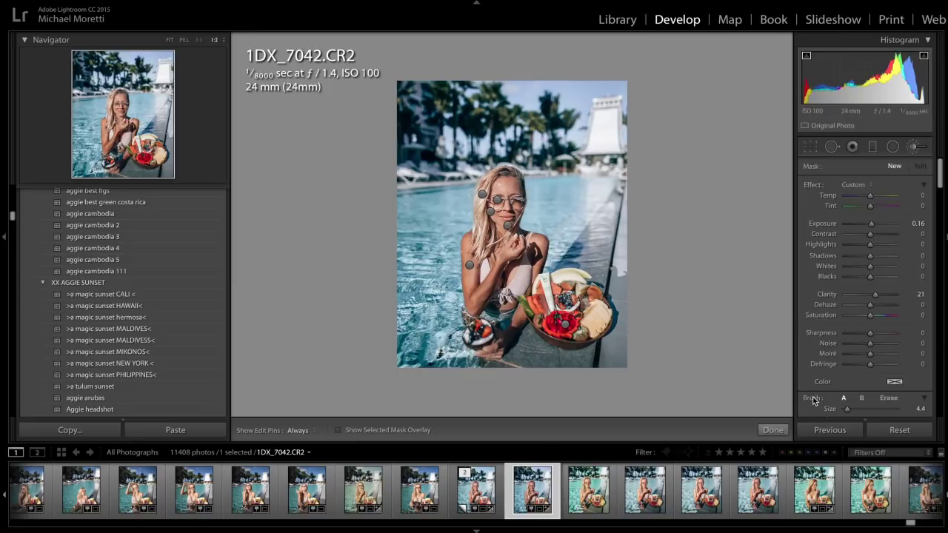
click(872, 146)
drag(355, 334, 562, 245)
drag(876, 294, 883, 299)
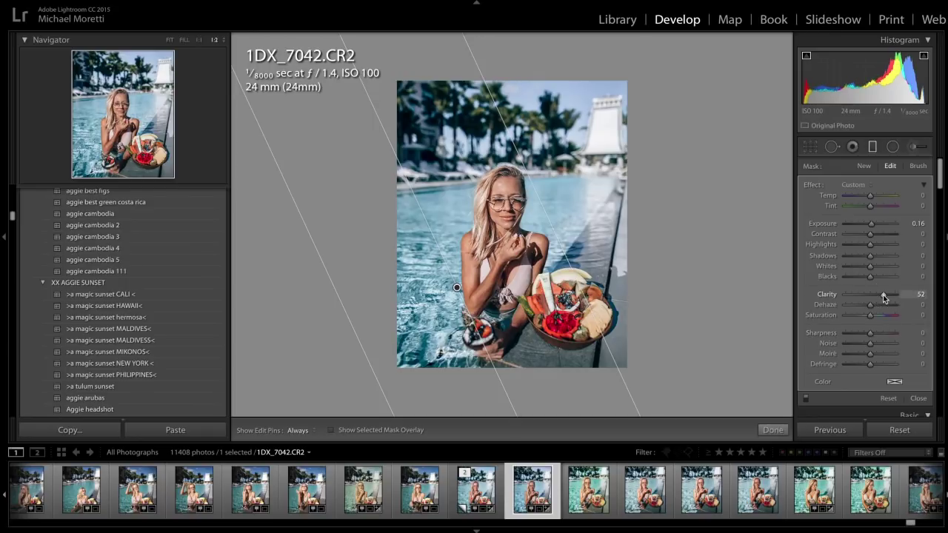
key(o)
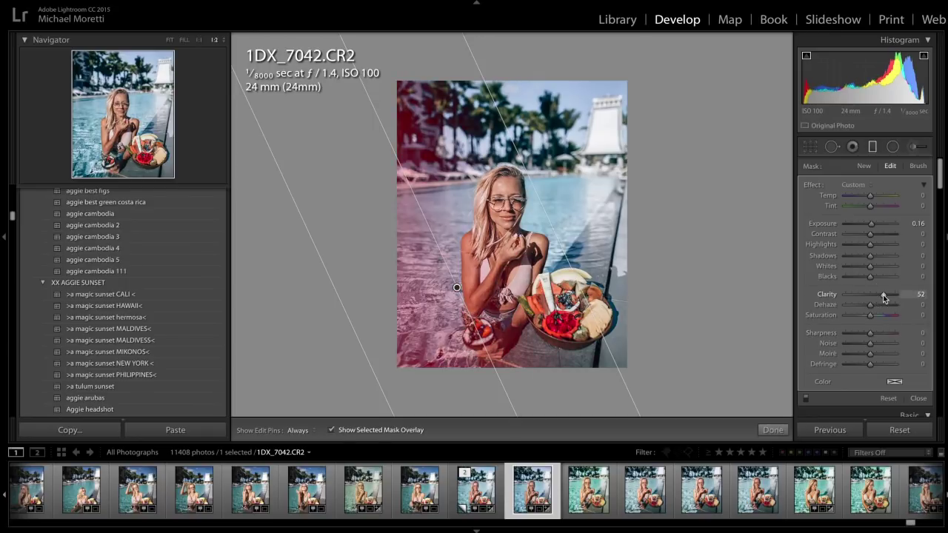
key(o)
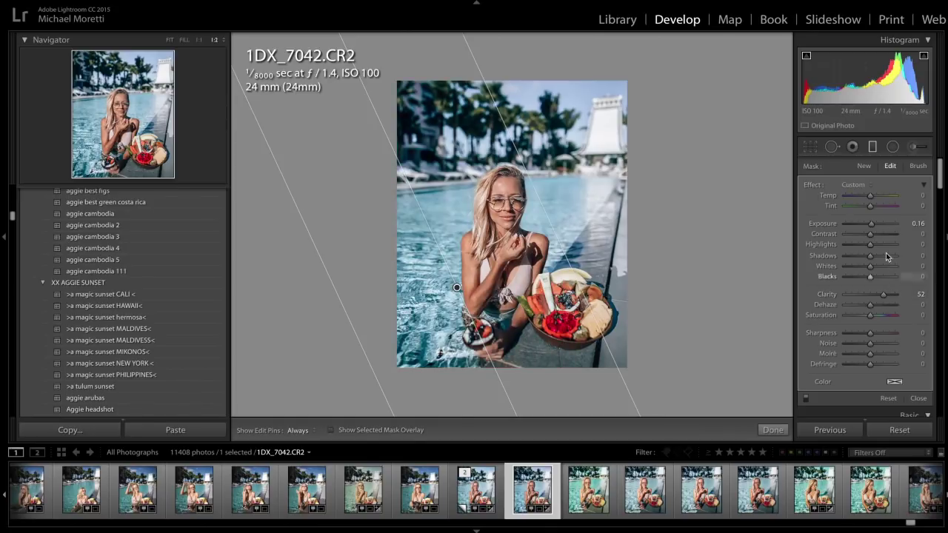
drag(871, 225, 878, 229)
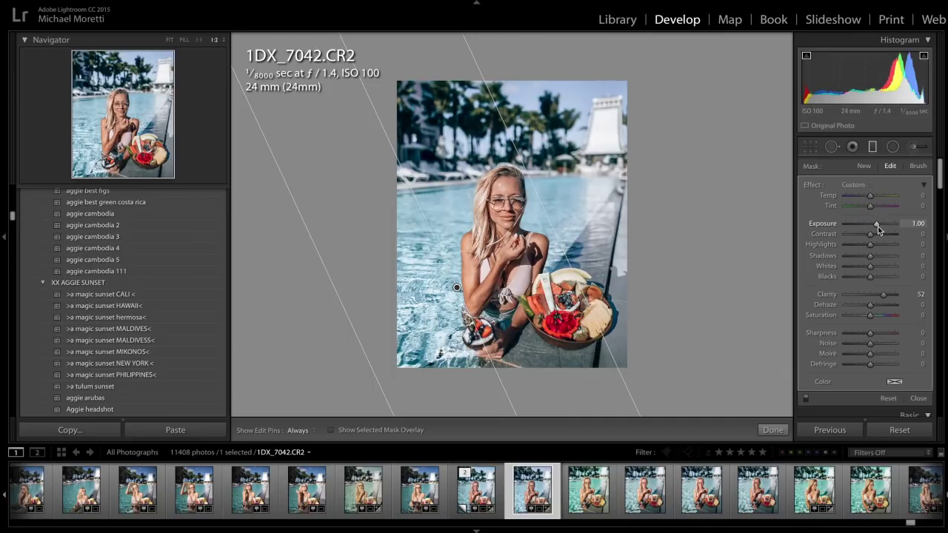
click(777, 431)
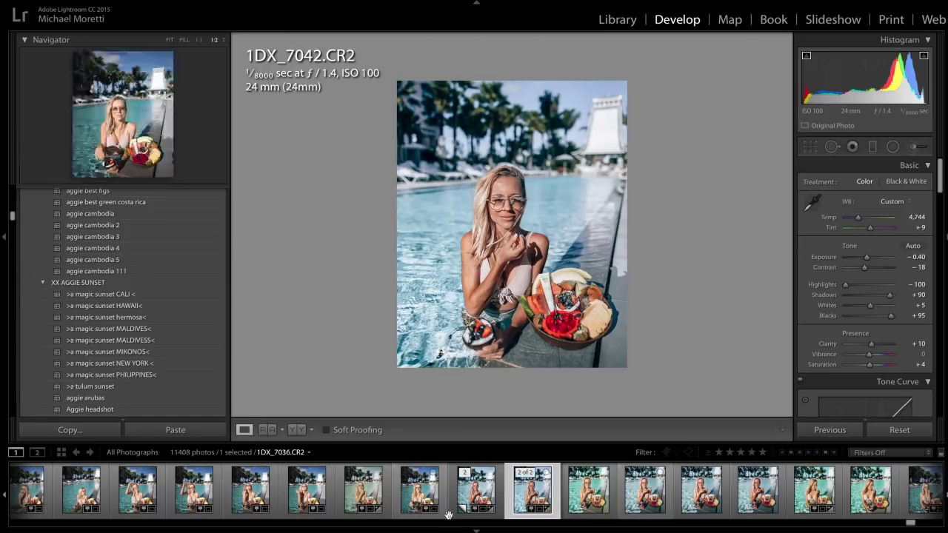
Step: Compare 1DX_7042.CR2 and its Copy 1 in side-by-side before/after view, and view travelinhershoes2-1-67.jpg for reference
click(291, 434)
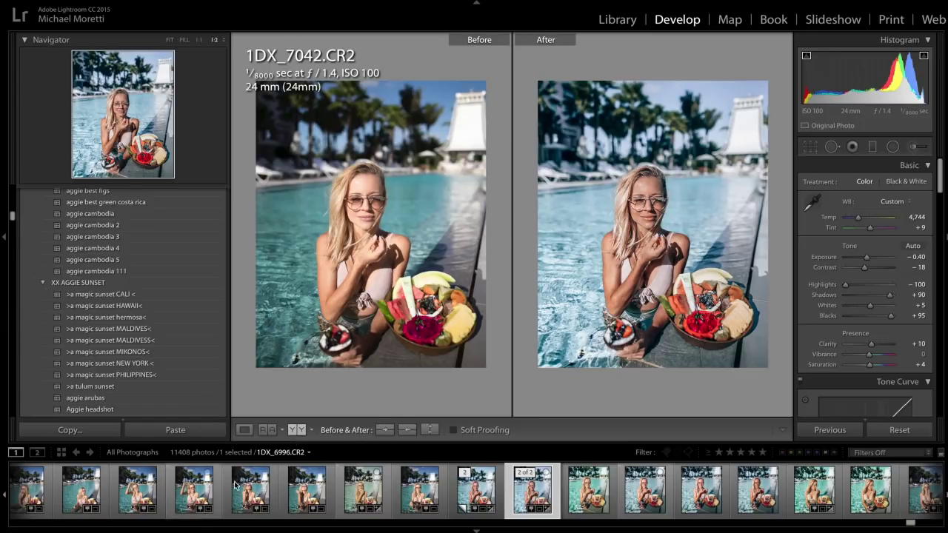
click(474, 498)
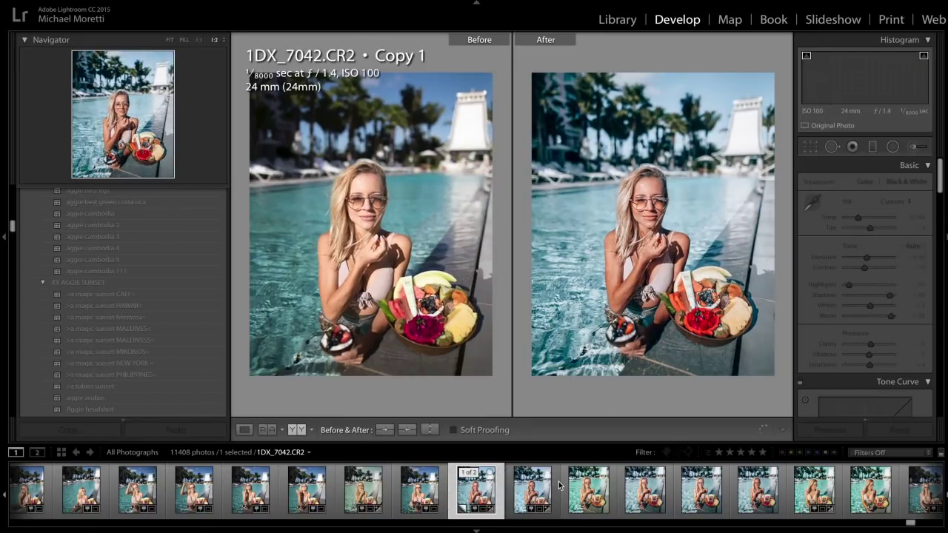
click(595, 489)
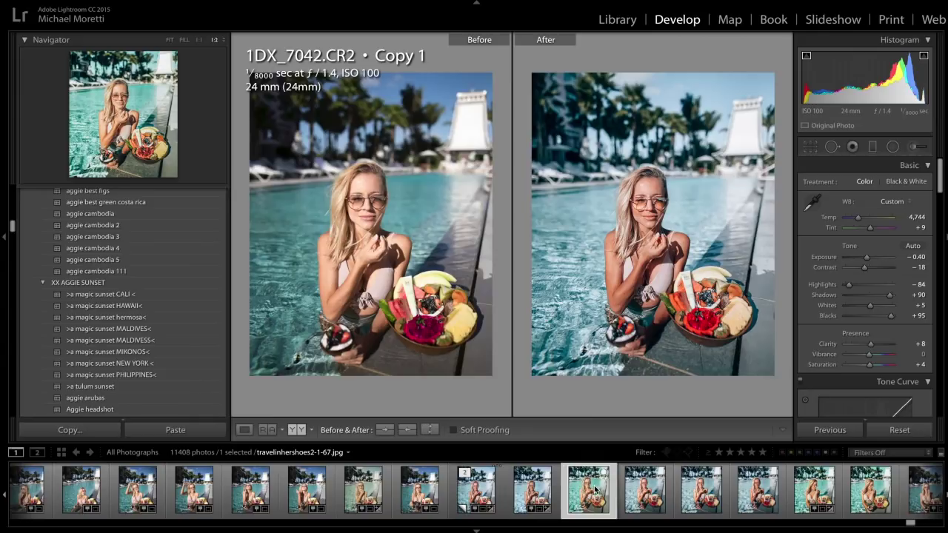
click(533, 482)
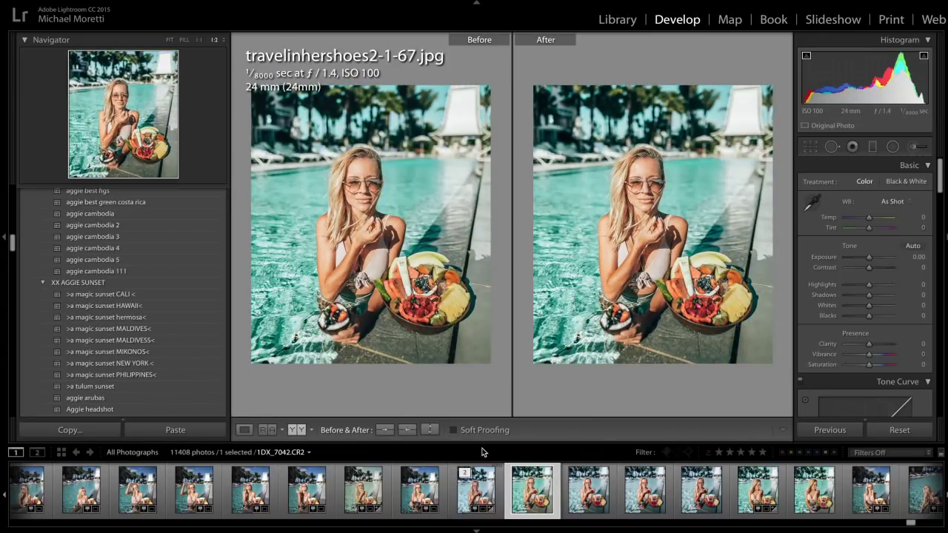
click(243, 430)
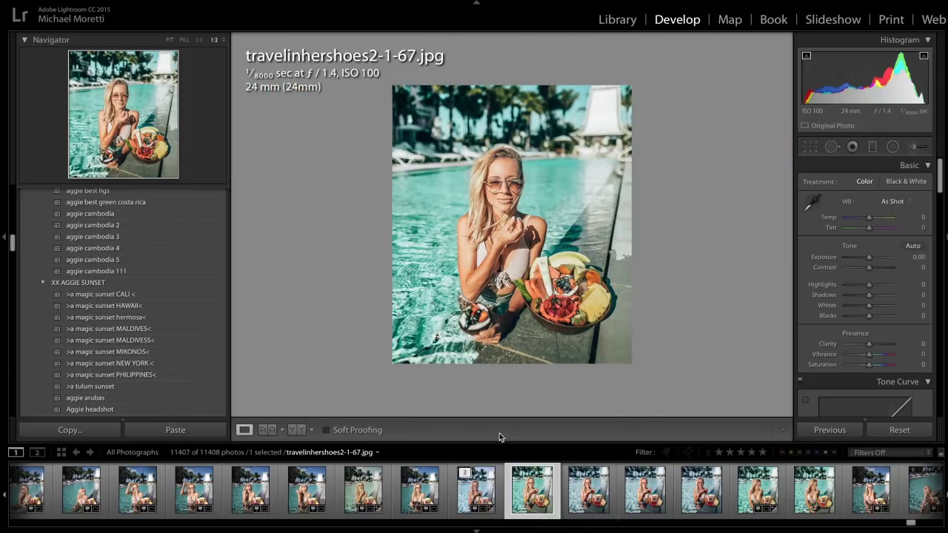
Step: Go back to 1DX_7042.CR2 and its Copy 1, and compare the versions in before/after view
click(480, 483)
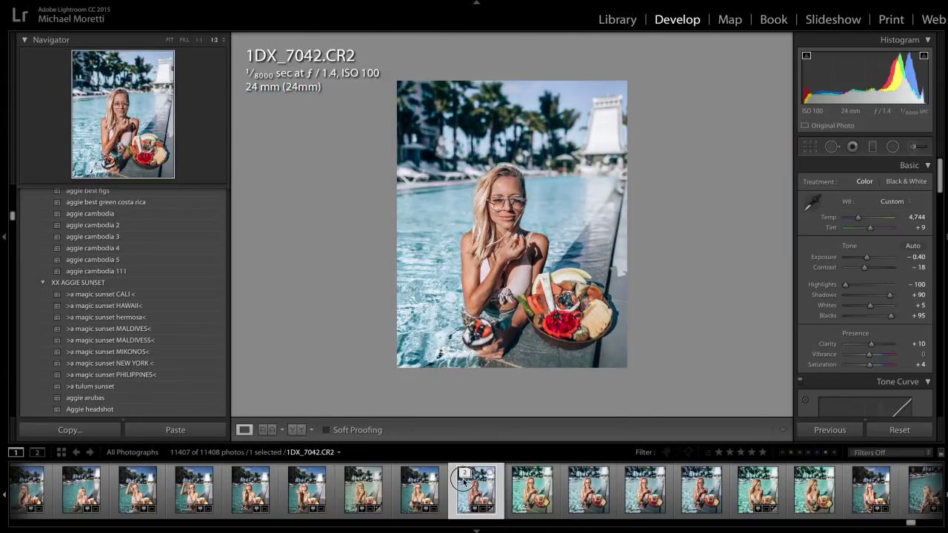
key(ctrl+apostrophe)
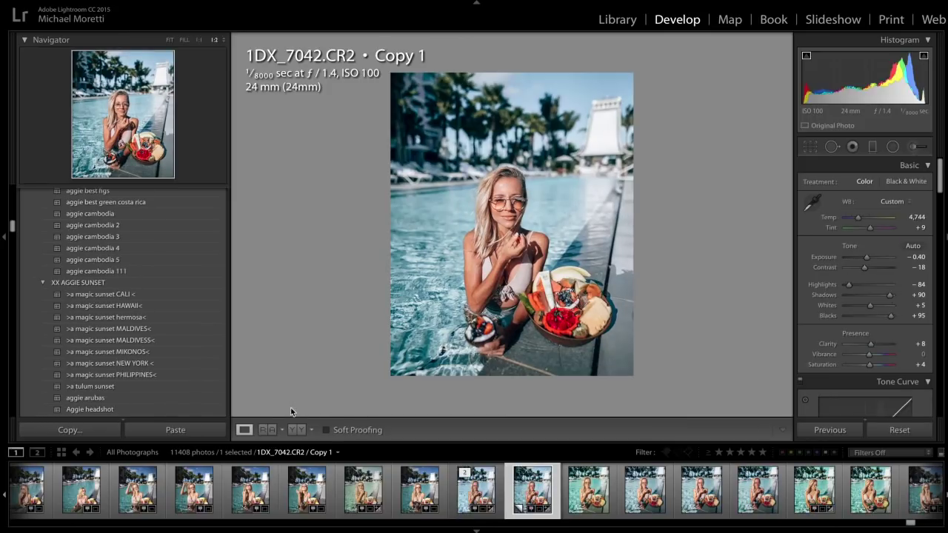
click(296, 430)
click(468, 492)
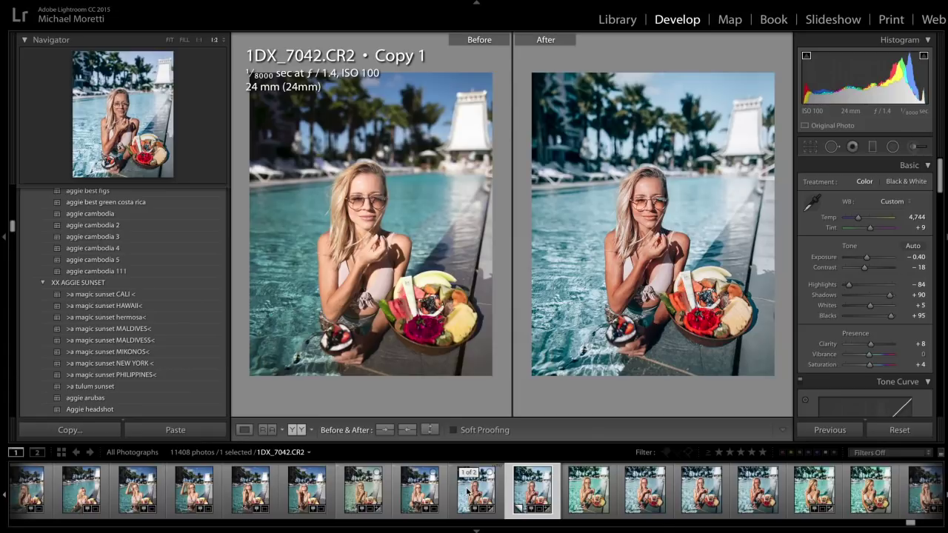